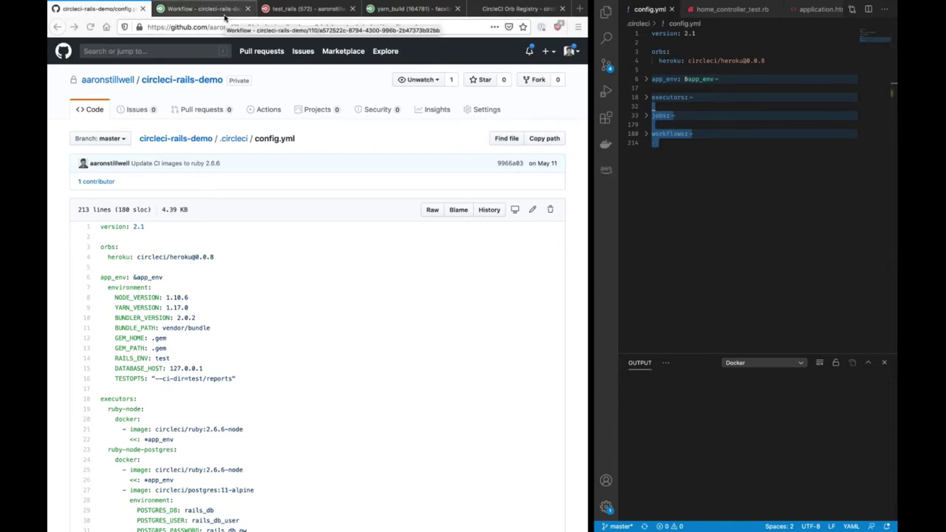
Step: Open the build_and_test workflow page in the browser and expand the workflows section of config.yml in the code editor
click(225, 16)
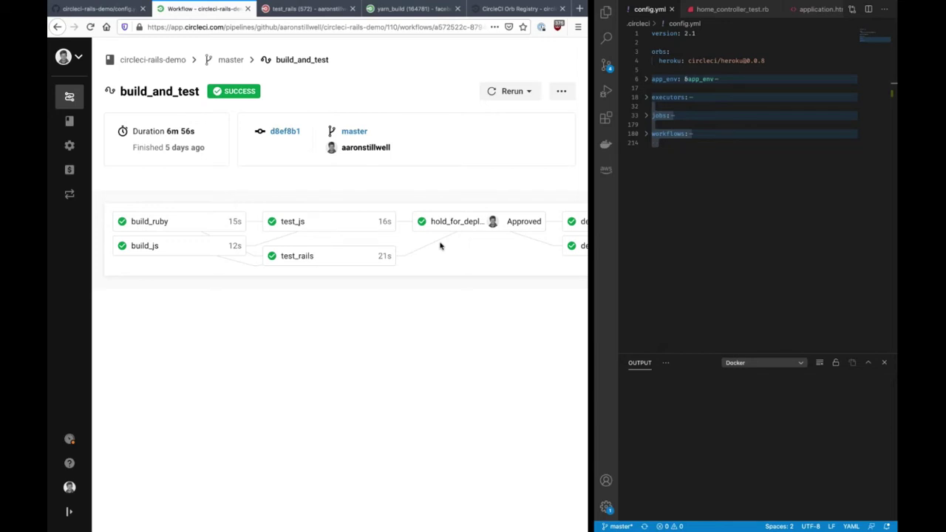
click(648, 136)
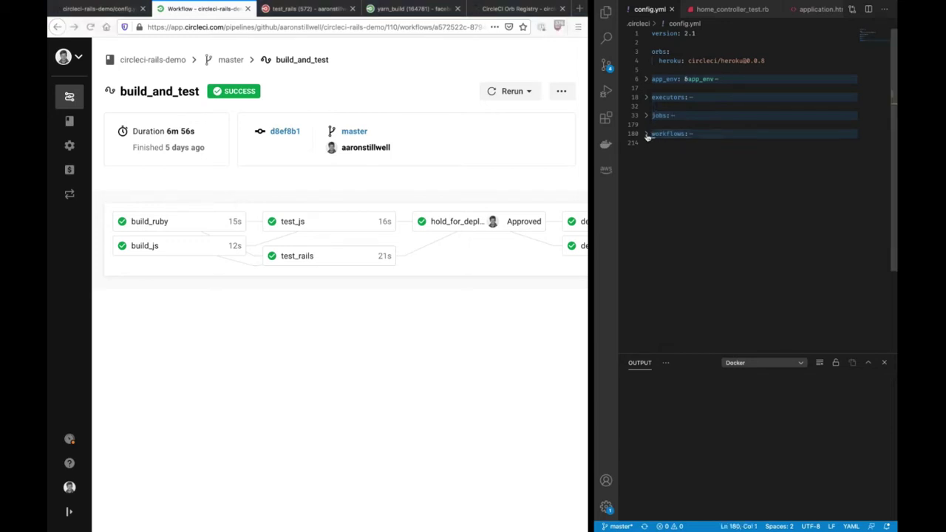
click(646, 135)
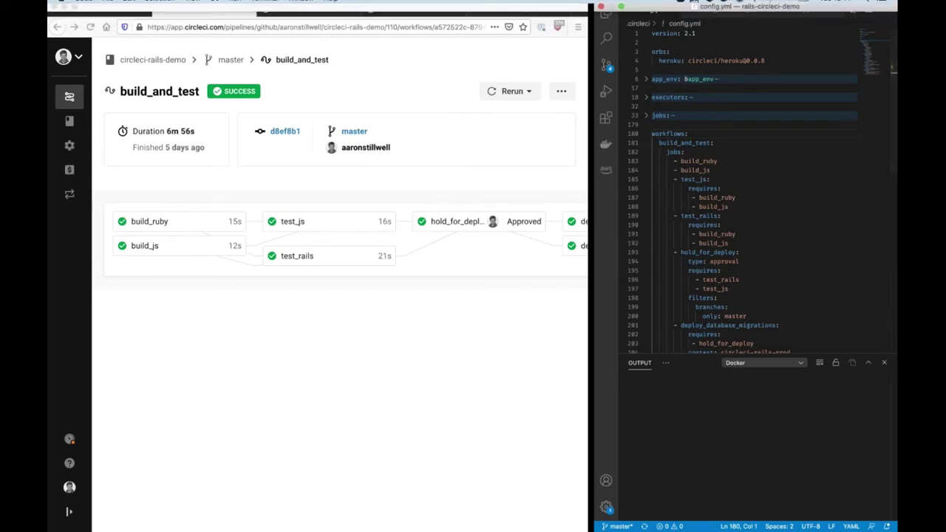
key(ctrl+Left)
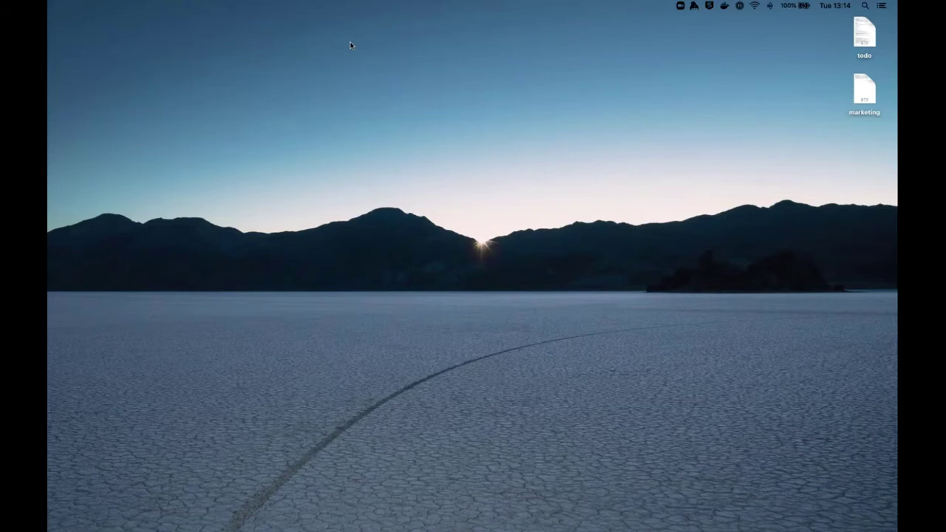
key(ctrl+Right)
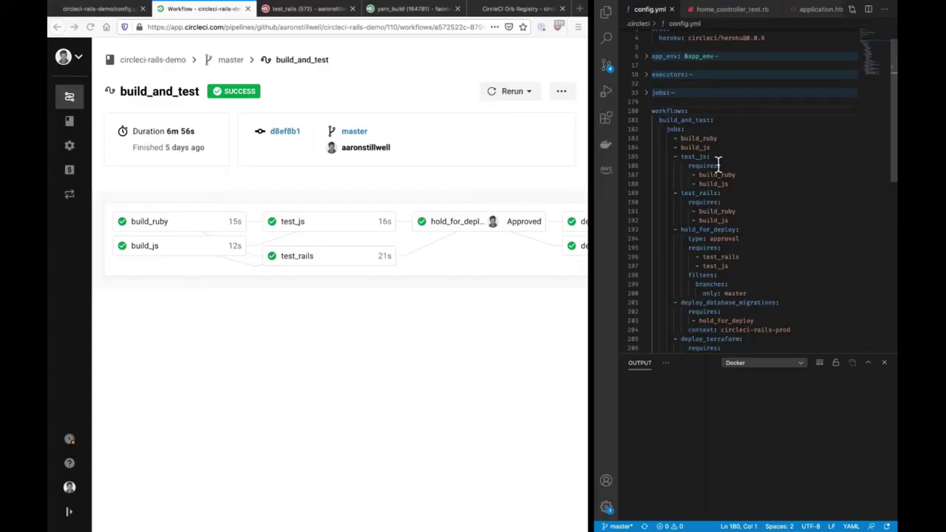
Step: Examine the build and test jobs with their requires dependencies under build_and_test, and collapse the workflows section
drag(675, 143, 717, 148)
click(729, 220)
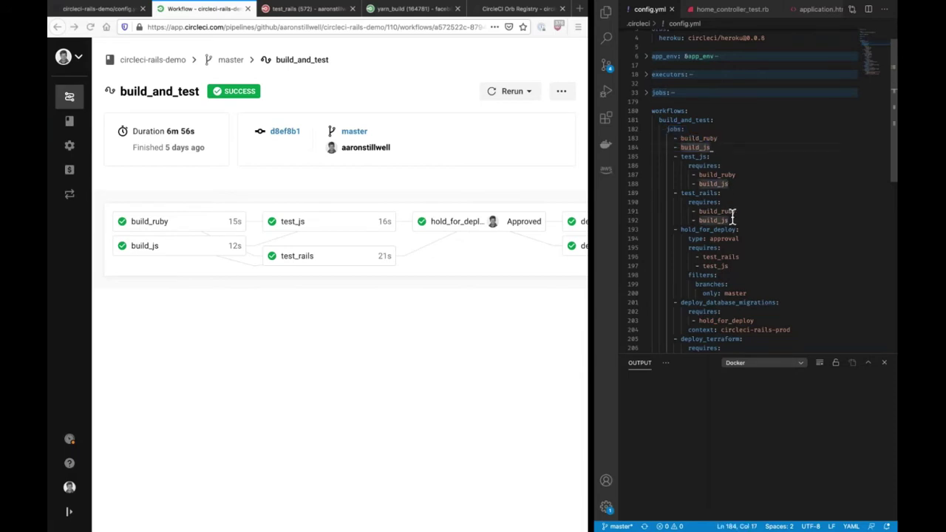
drag(711, 210, 696, 164)
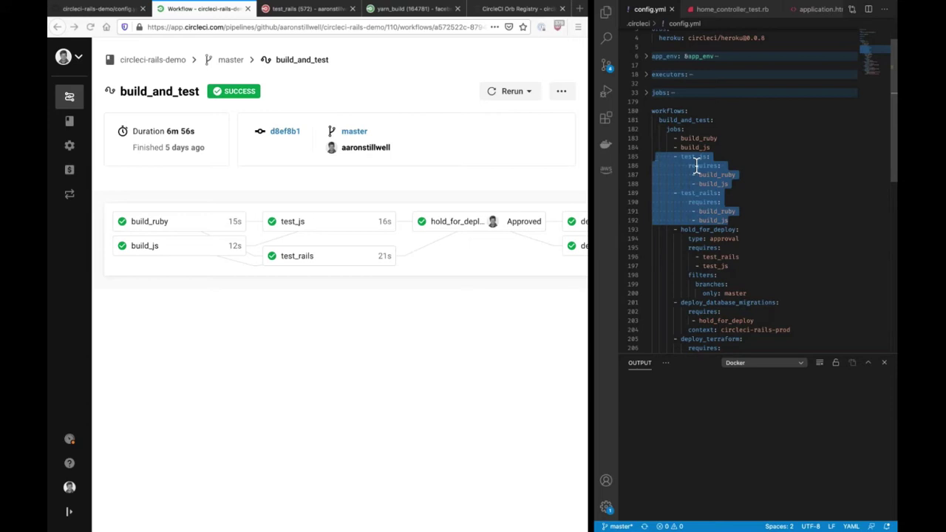
click(687, 139)
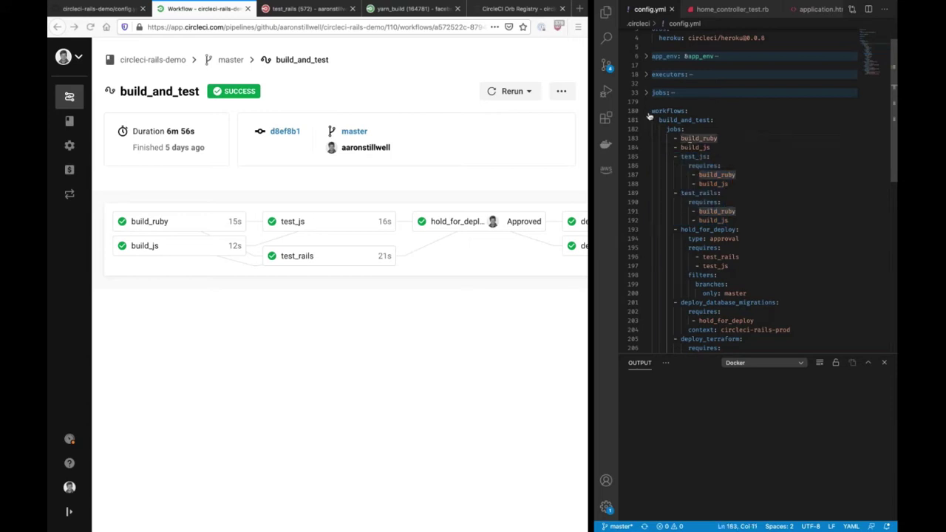
click(647, 112)
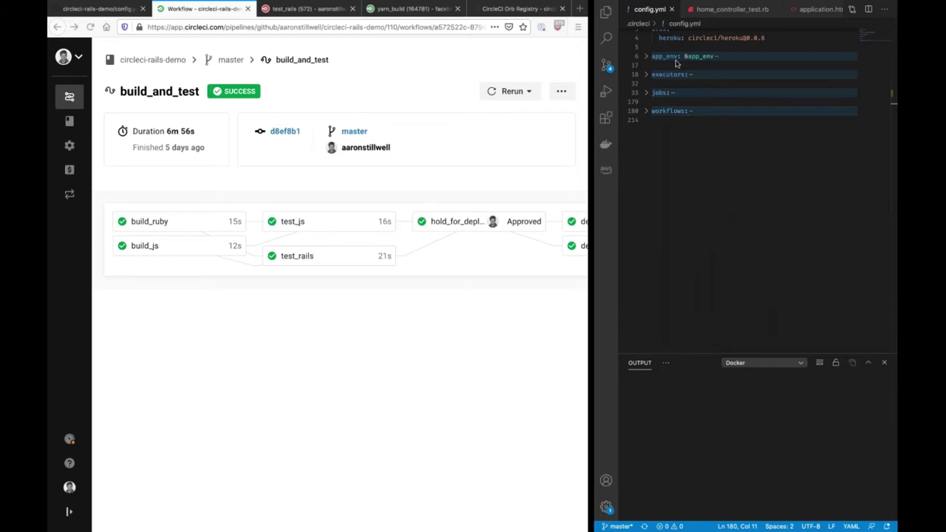
Step: Open the build_ruby job from the build_and_test workflow in the browser
key(ctrl+Left)
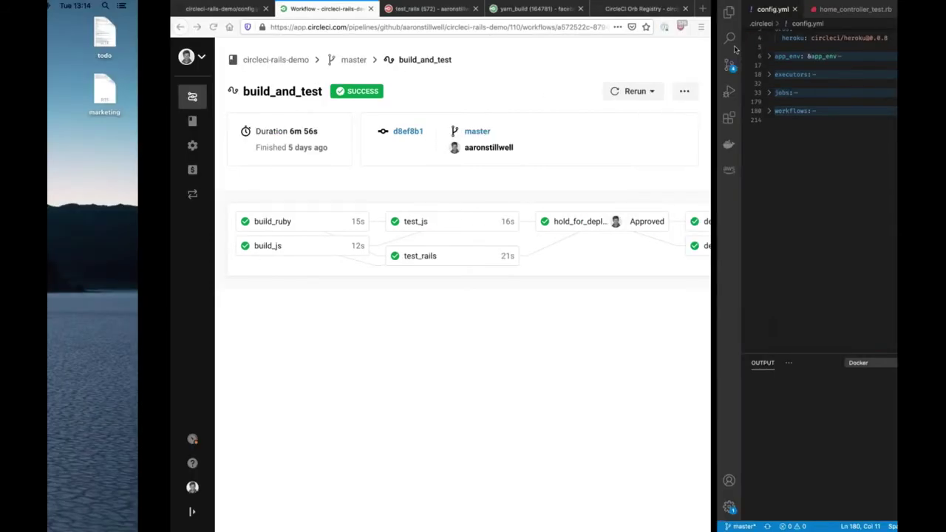
key(ctrl+Right)
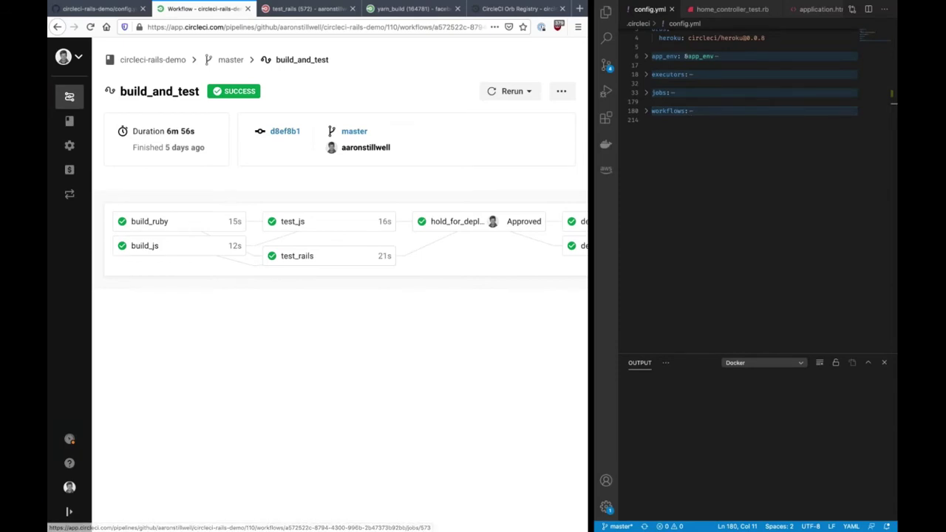
click(149, 221)
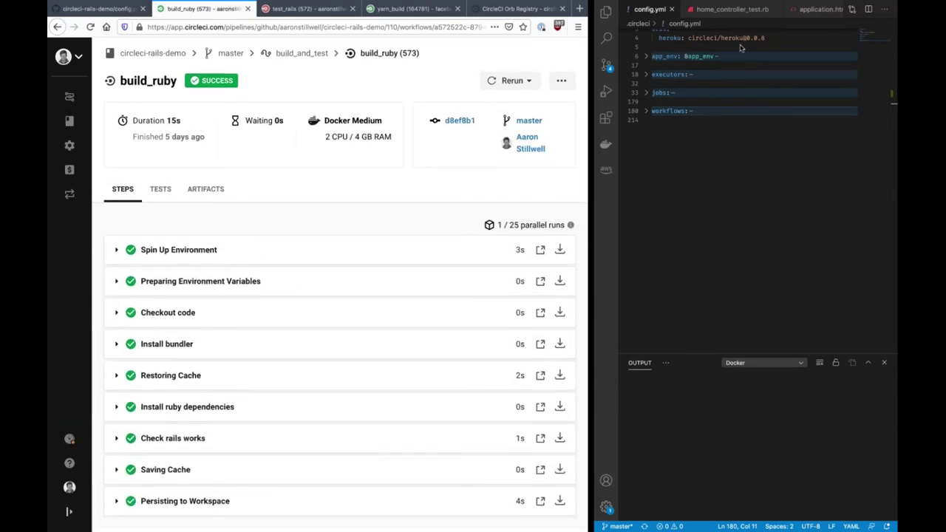
click(818, 41)
key(ctrl+Left)
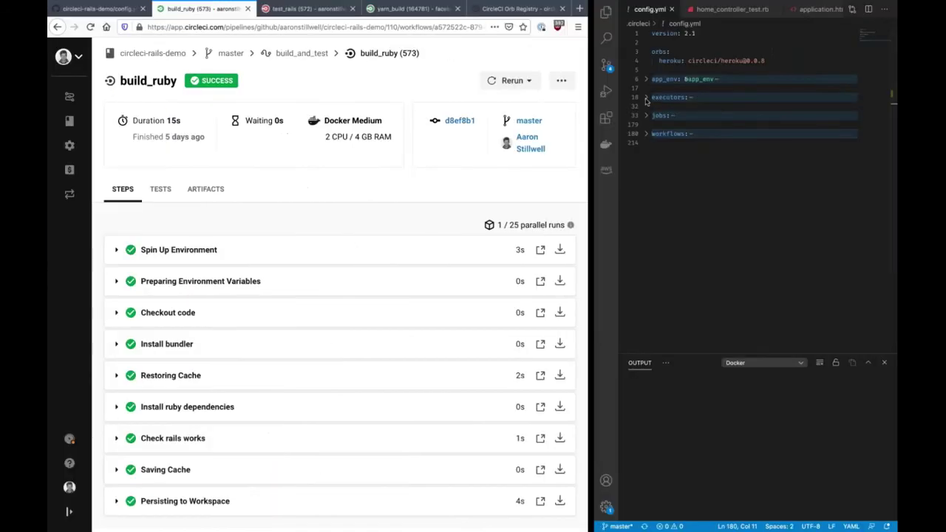
Step: Expand the executors section of config.yml and its ruby-node docker block, and examine the image and app_env reference
click(647, 97)
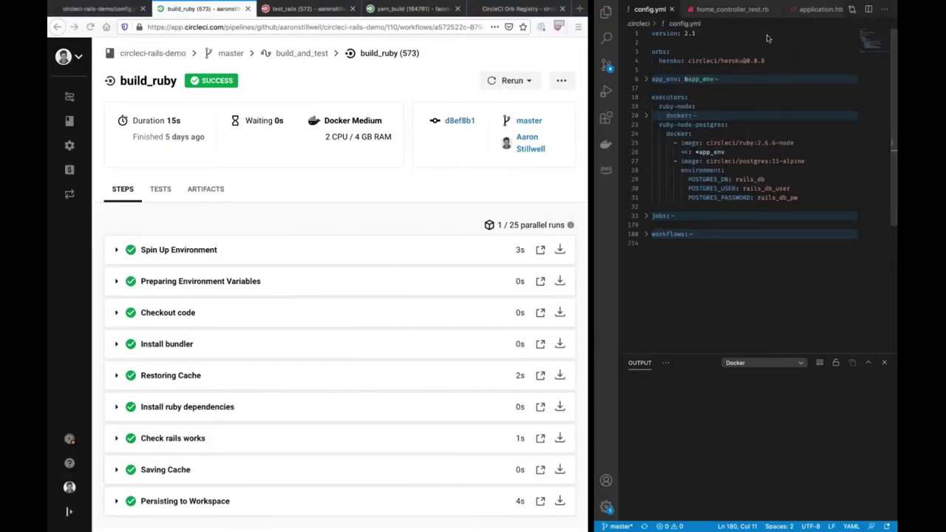
scroll(667, 116, down, 4)
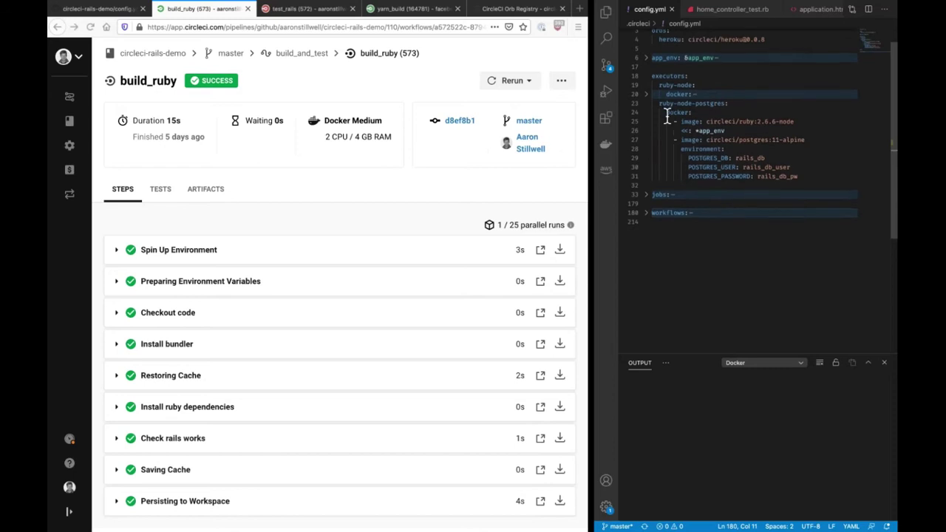
click(643, 81)
scroll(684, 80, down, 2)
click(680, 71)
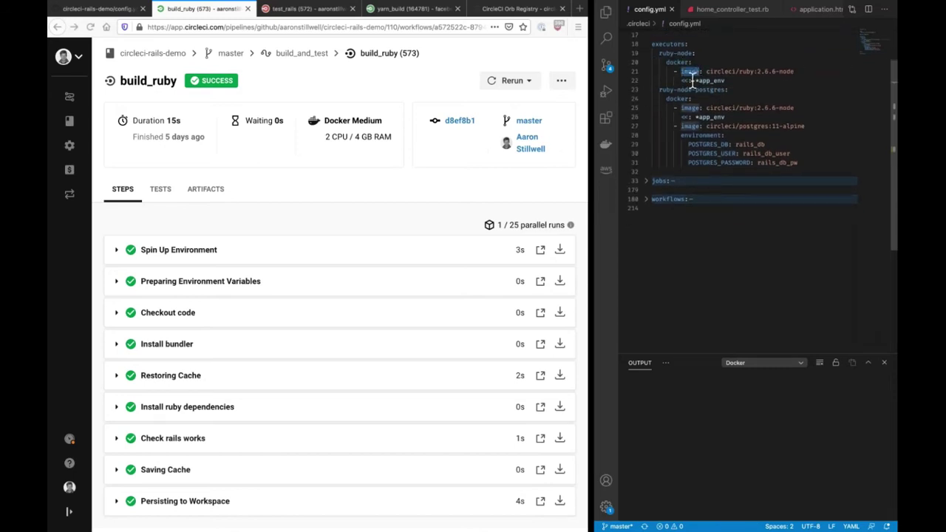
click(690, 80)
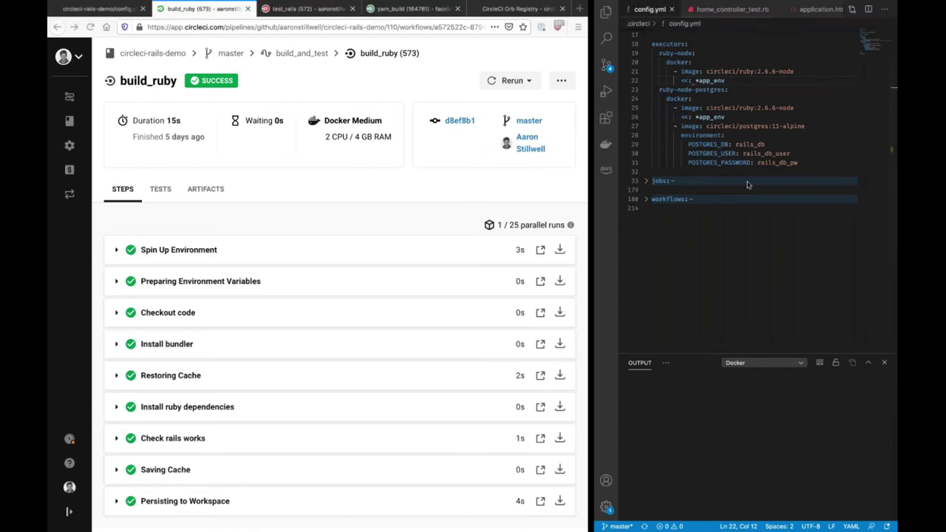
Step: Expand the jobs section and its build_ruby job in config.yml, and examine the job's steps down to persist_to_workspace
click(645, 181)
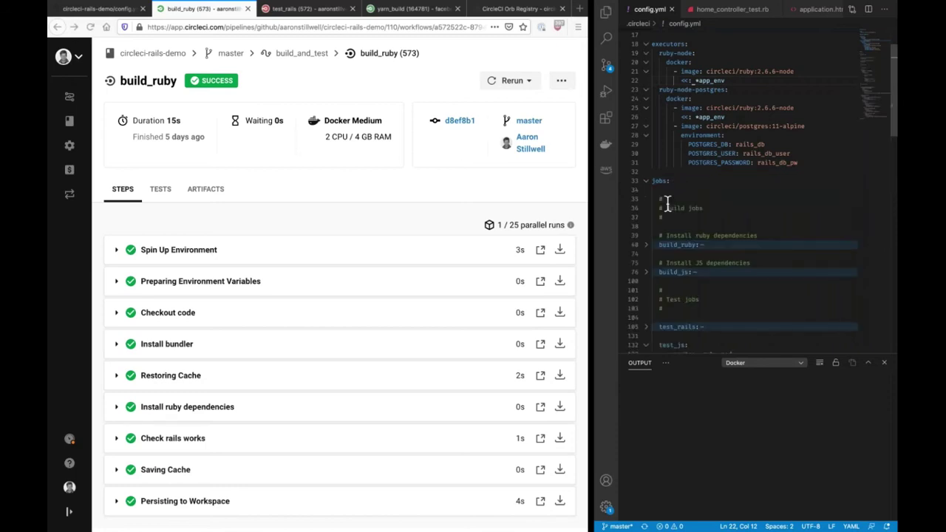
scroll(668, 203, down, 2)
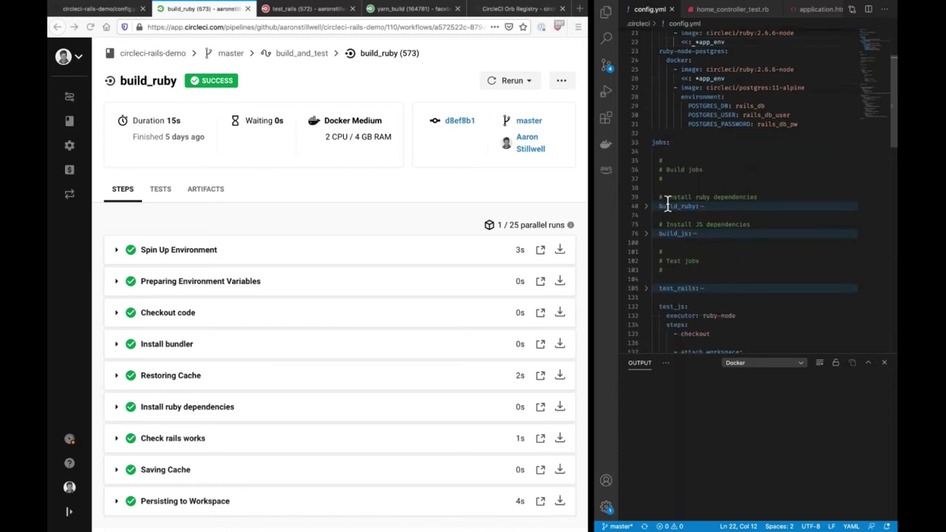
click(683, 207)
scroll(684, 213, down, 5)
scroll(683, 213, down, 2)
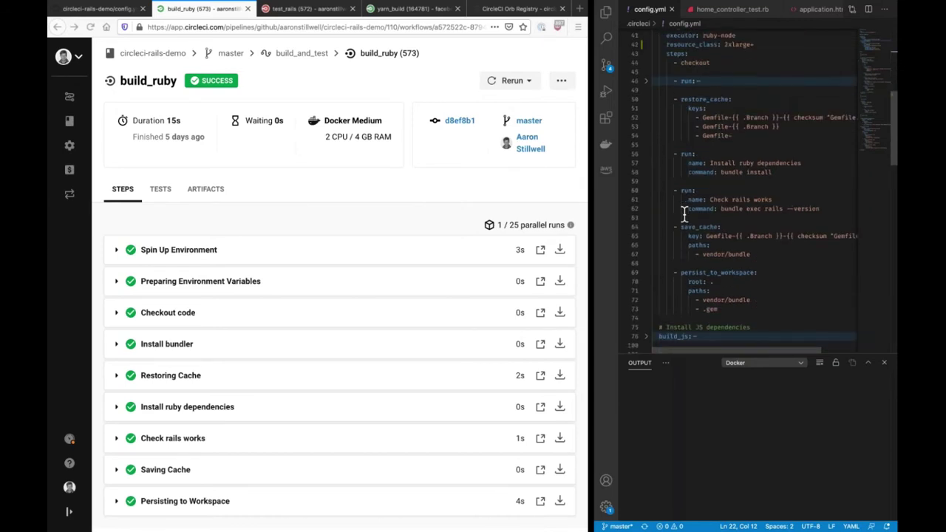
scroll(683, 213, down, 1)
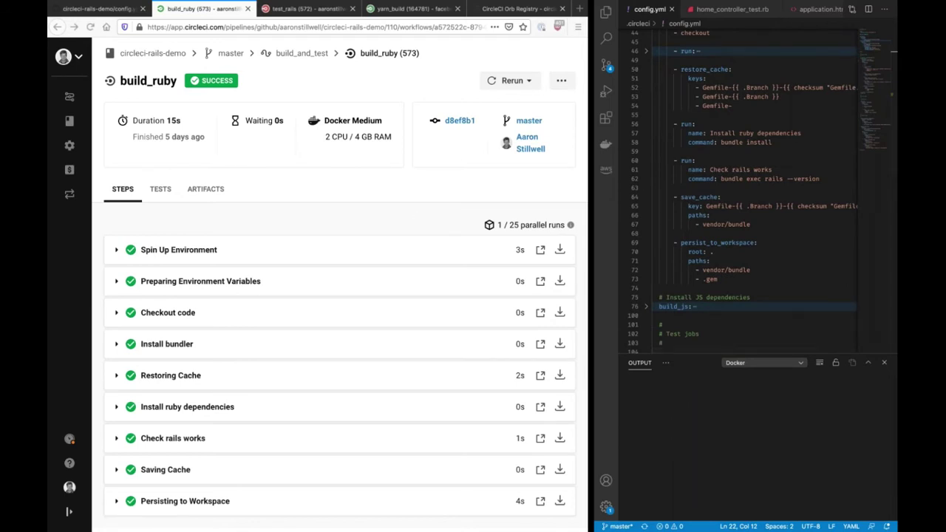
Step: Highlight the CPU and RAM allocation of the build_ruby job in the browser, and return to the build_and_test workflow
drag(391, 138, 360, 181)
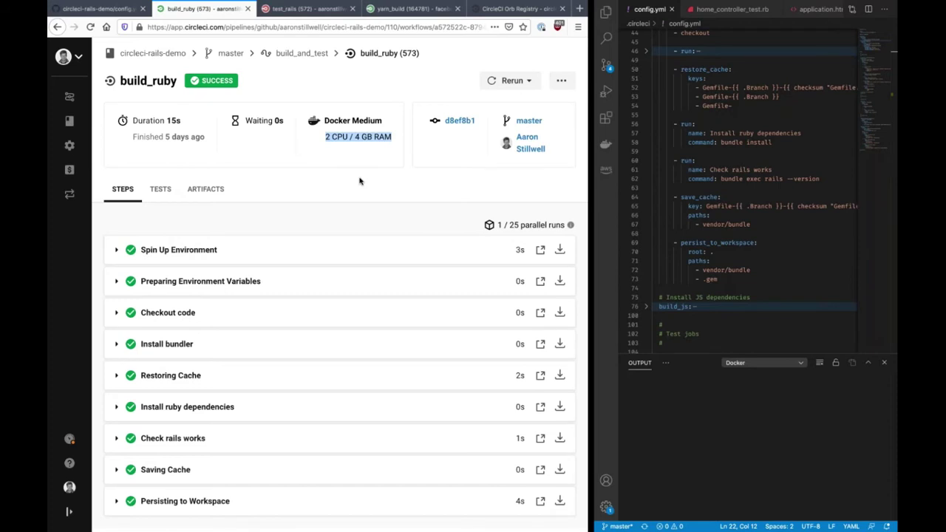
click(366, 211)
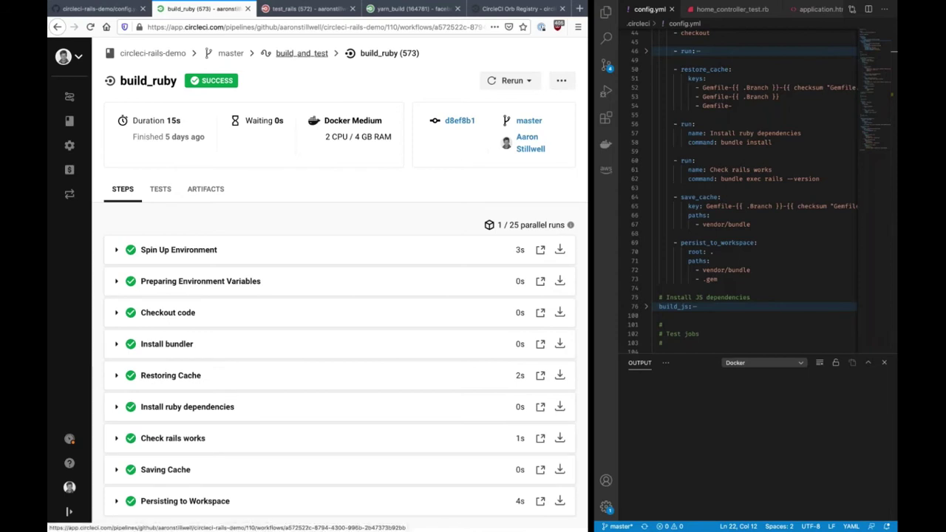
click(301, 53)
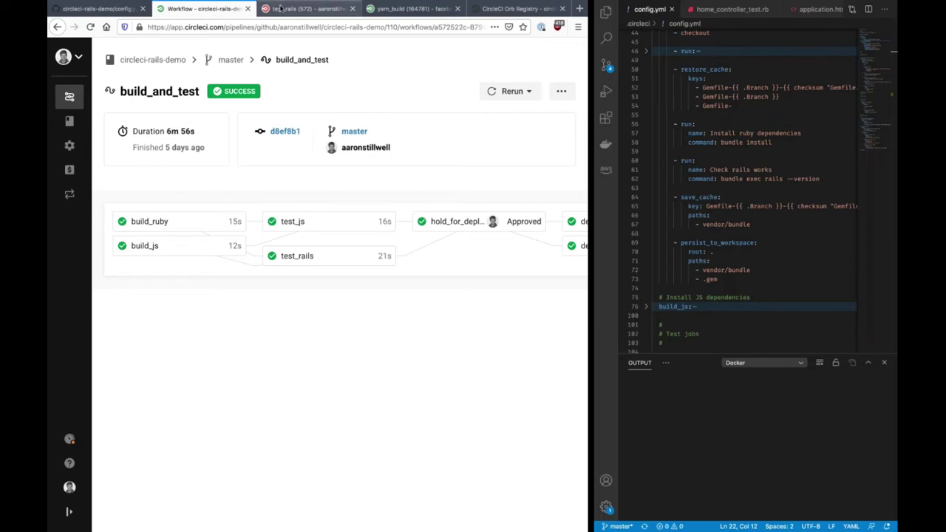
Step: Examine the test results of the failed test_rails job and its rerun options
click(280, 8)
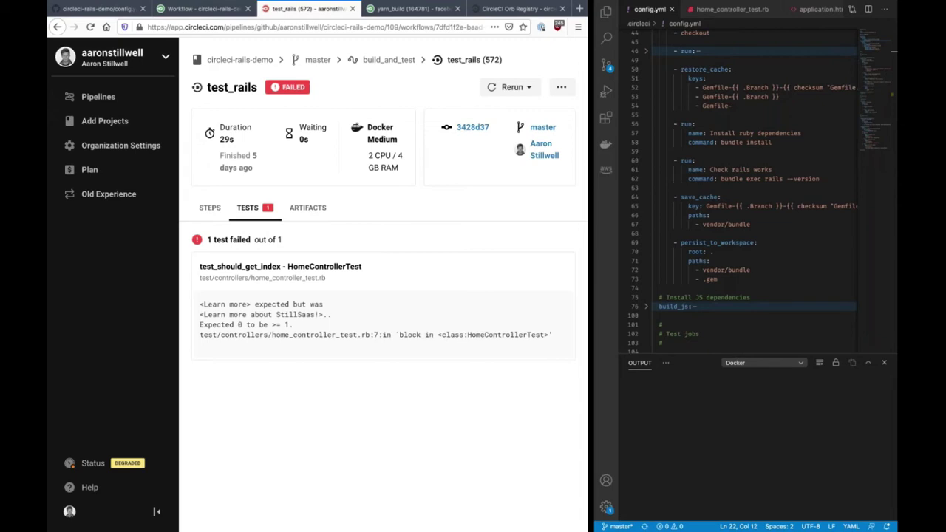
click(509, 87)
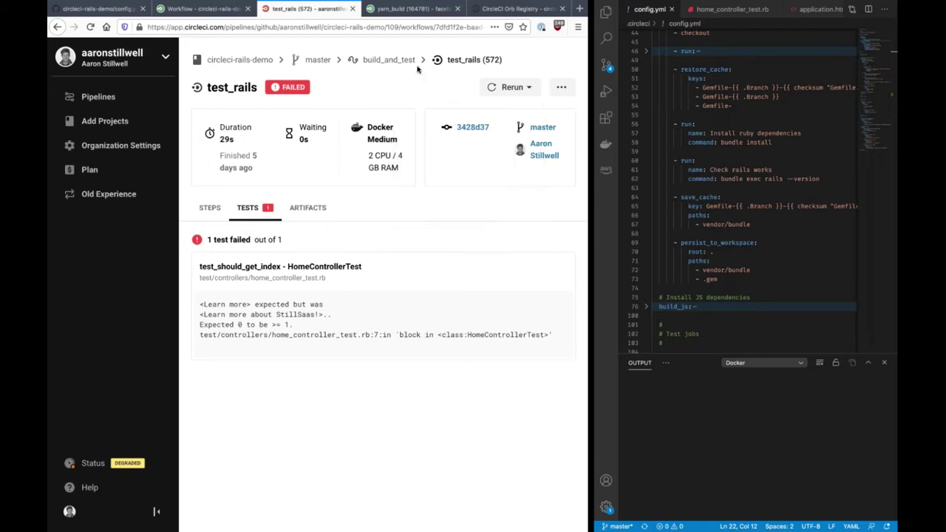
Step: Bring up the yarn_build job of the facebook/react project and collapse the navigation sidebar
click(435, 9)
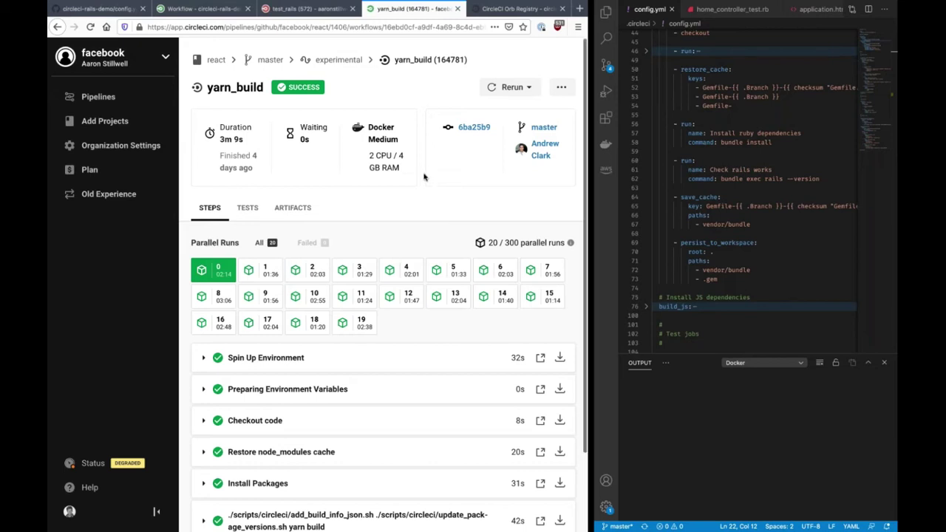
scroll(424, 176, down, 1)
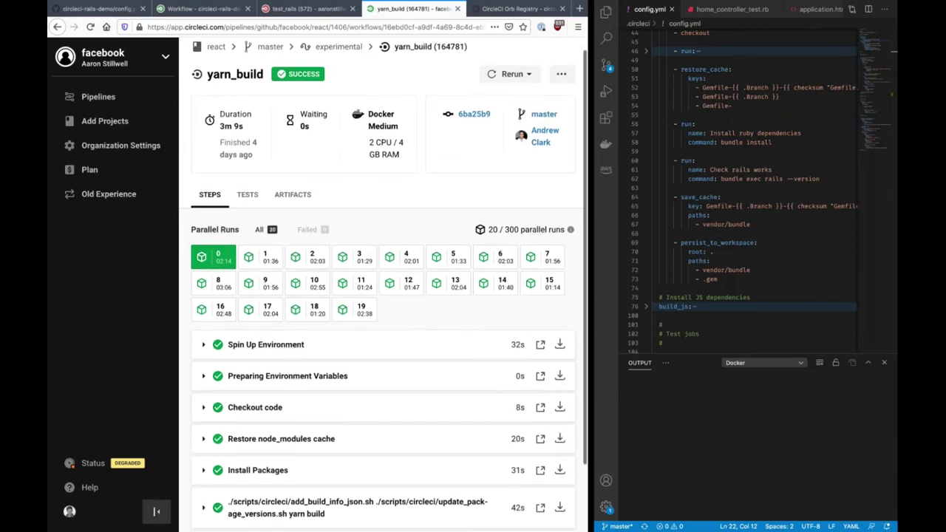
click(156, 511)
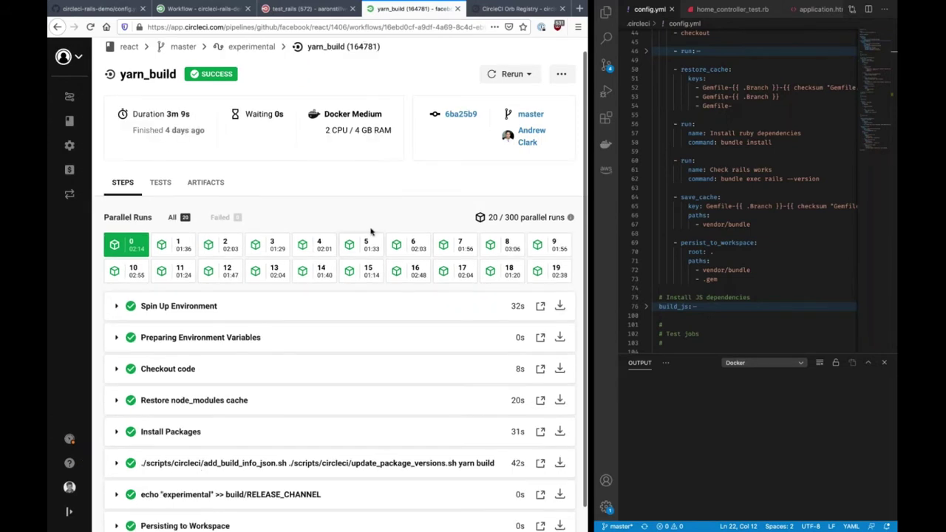
scroll(371, 231, down, 1)
scroll(368, 207, up, 1)
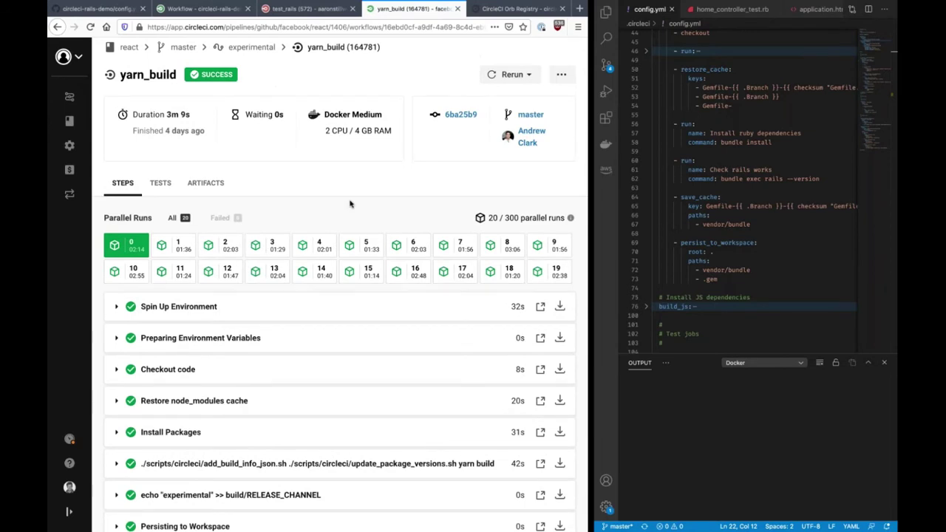
Step: Examine the yarn_build job's parallel runs, Docker resource class, CPU and RAM allocation, and list of steps
triple_click(148, 219)
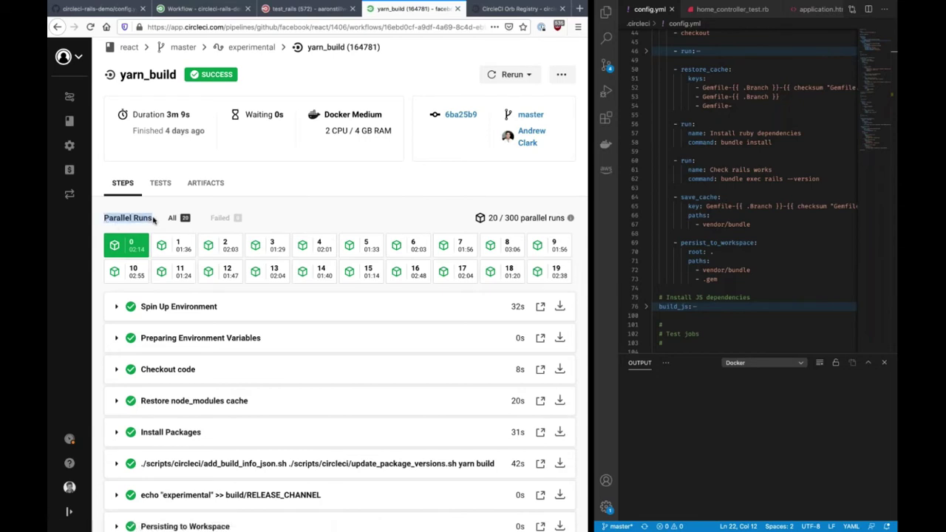
click(307, 220)
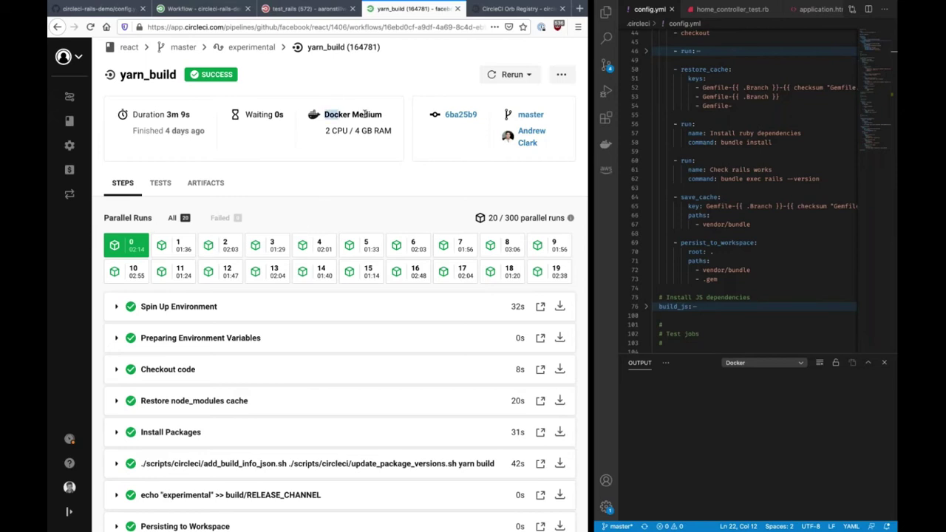
drag(323, 115, 392, 116)
drag(325, 131, 395, 131)
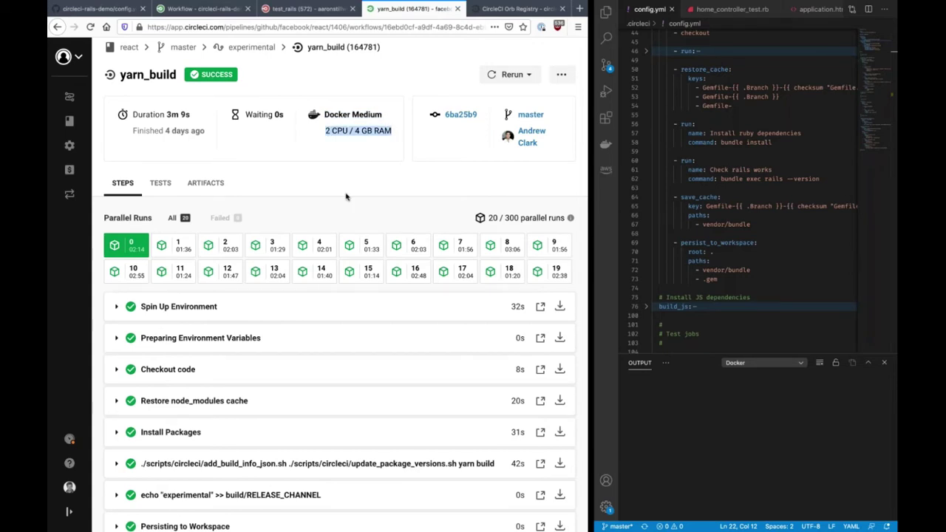
scroll(346, 197, down, 1)
scroll(346, 196, down, 1)
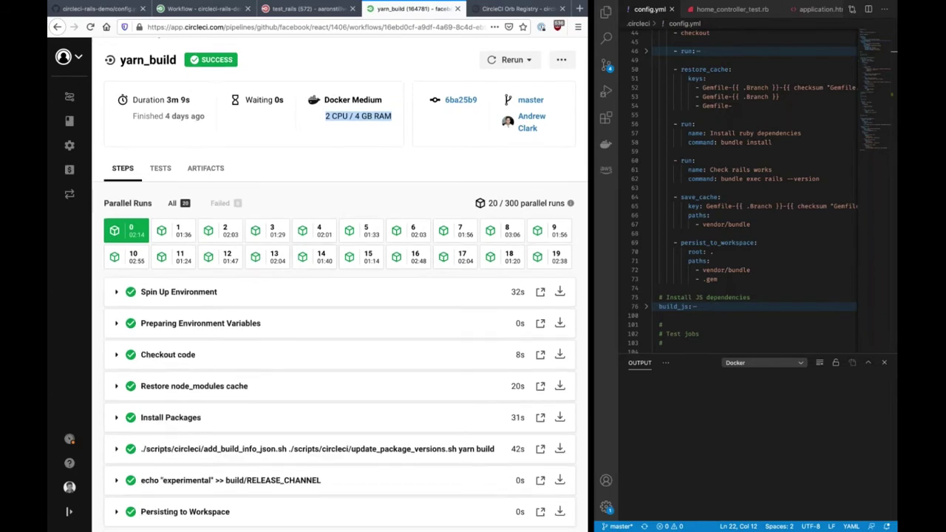
scroll(319, 320, down, 1)
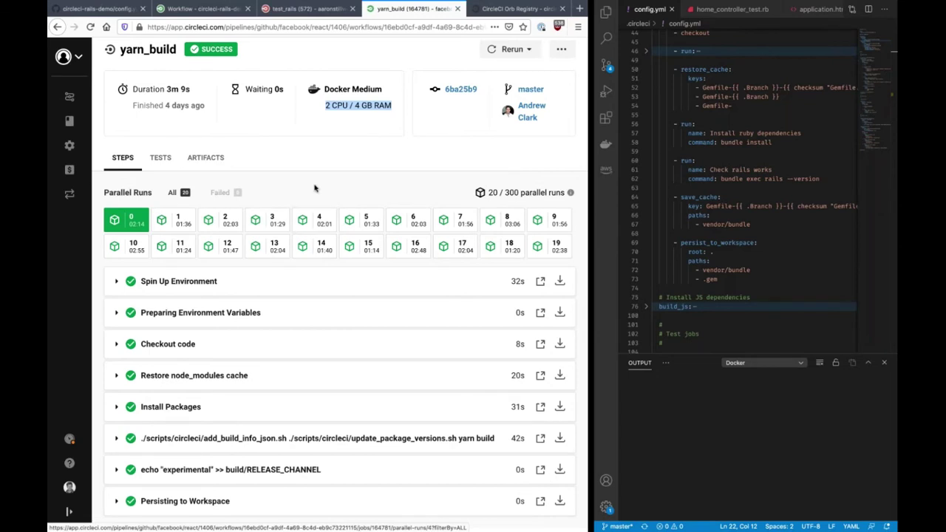
scroll(314, 188, up, 1)
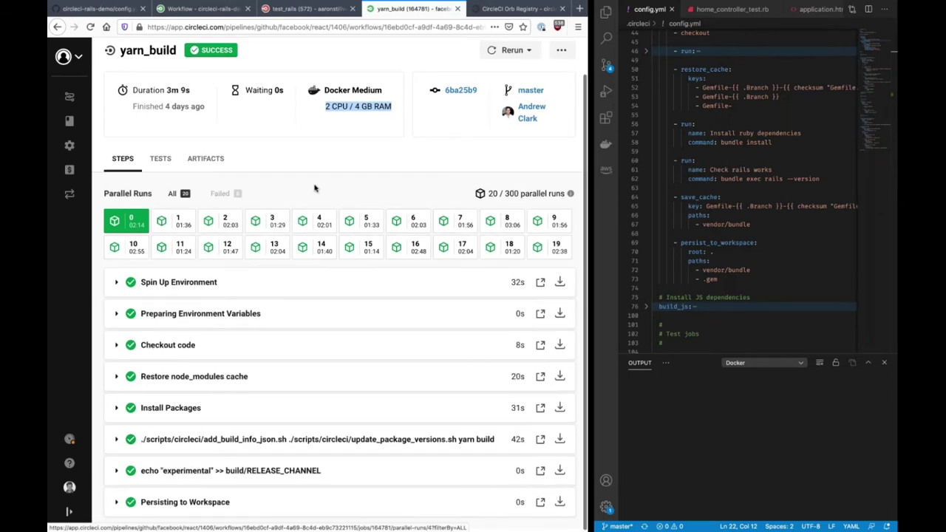
scroll(314, 187, up, 1)
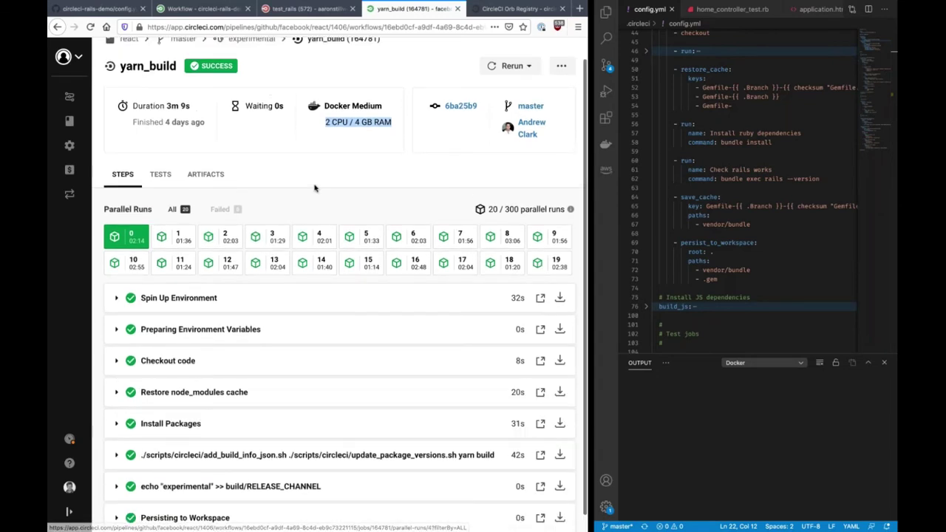
scroll(314, 188, up, 1)
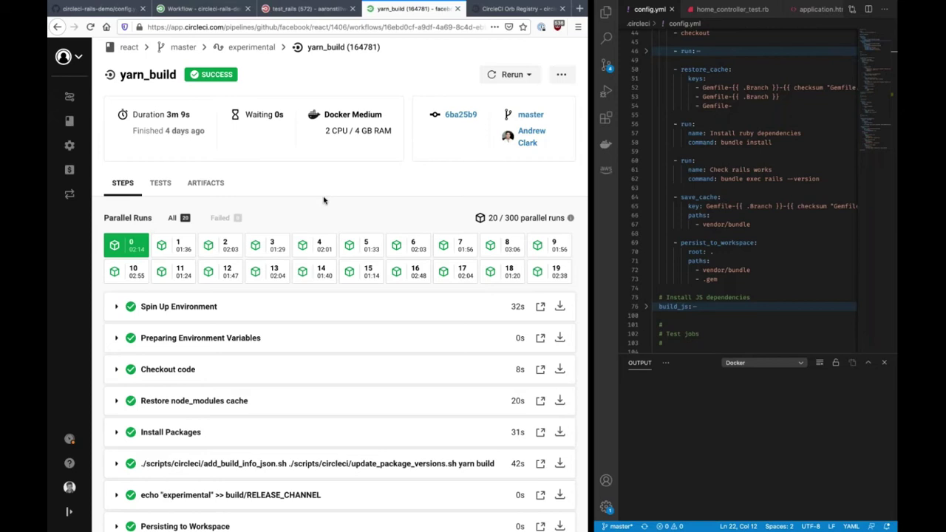
click(700, 70)
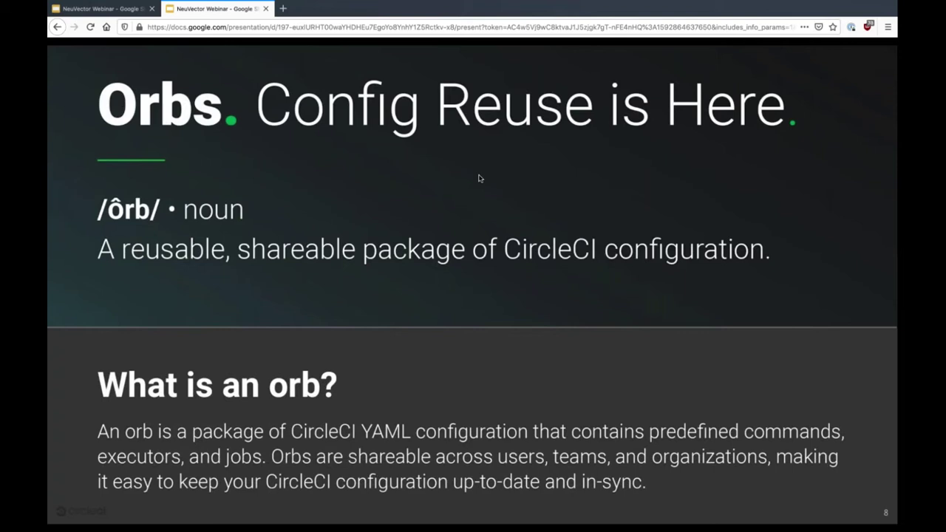
key(Right)
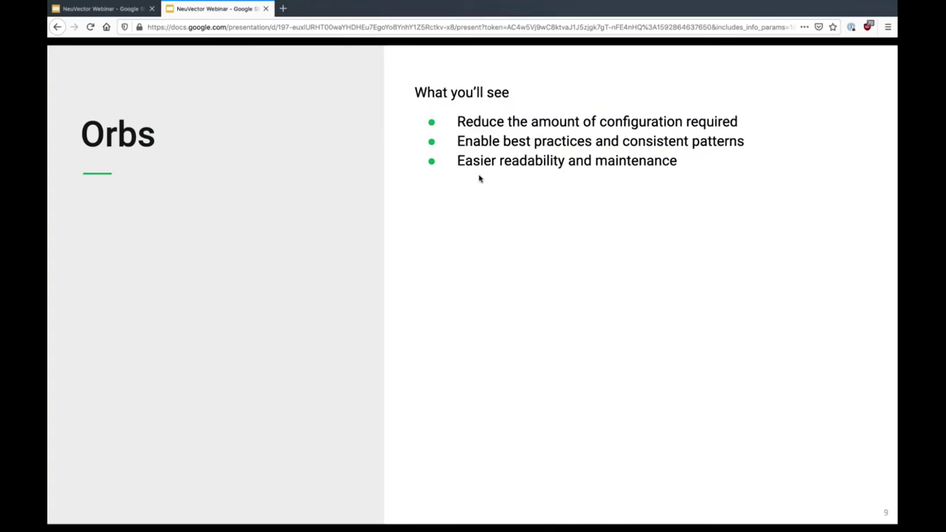
key(Right)
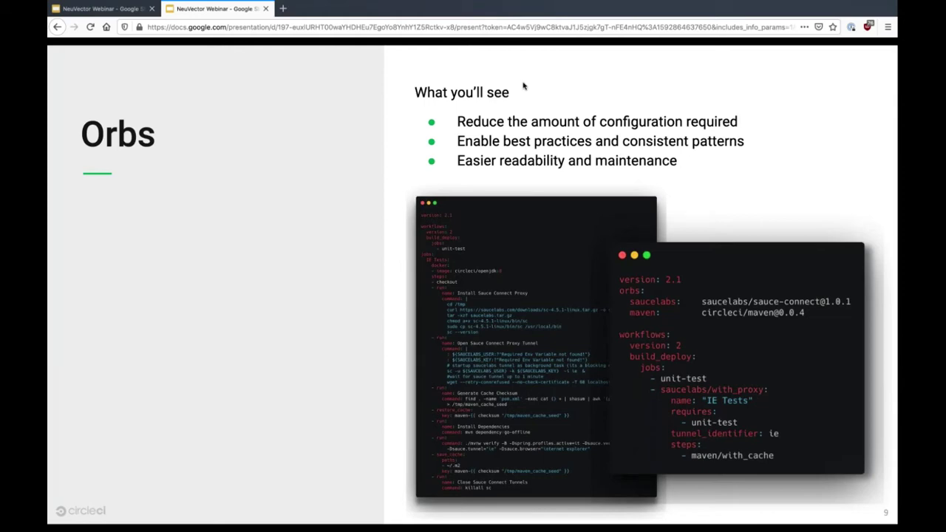
key(Right)
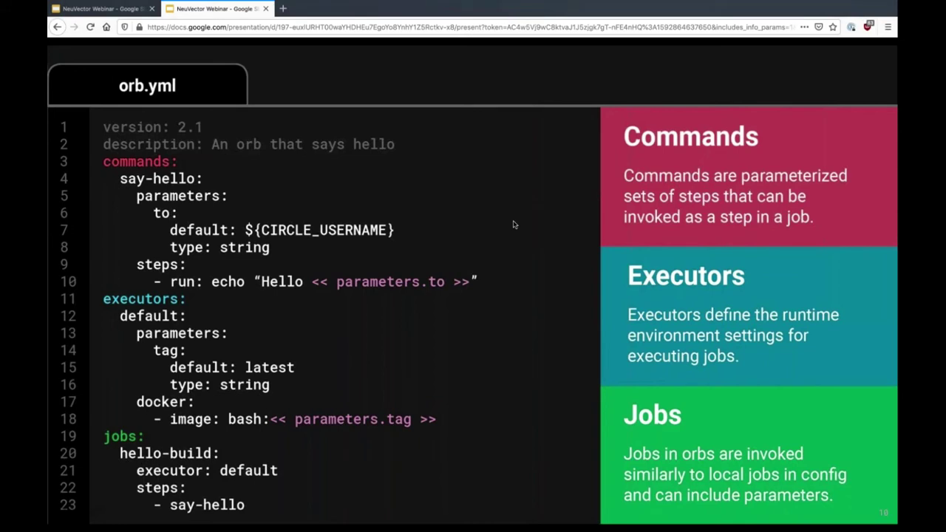
key(Right)
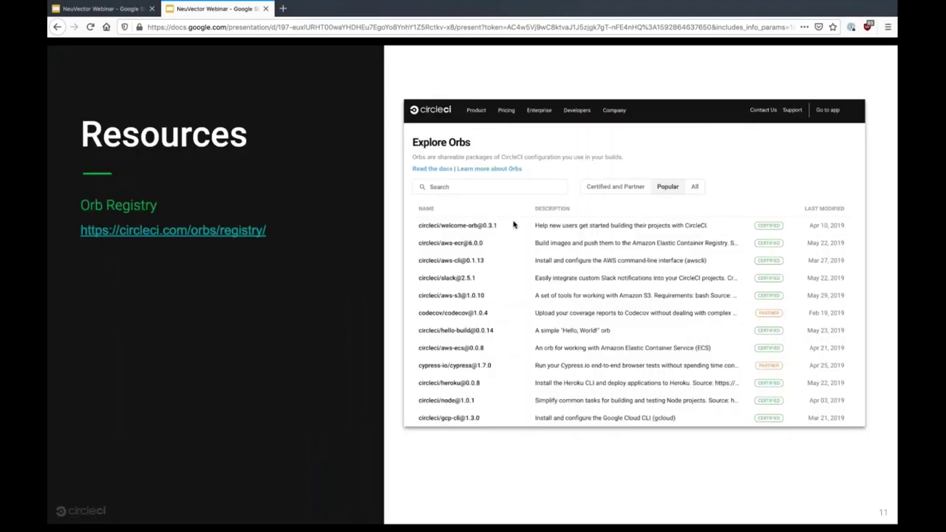
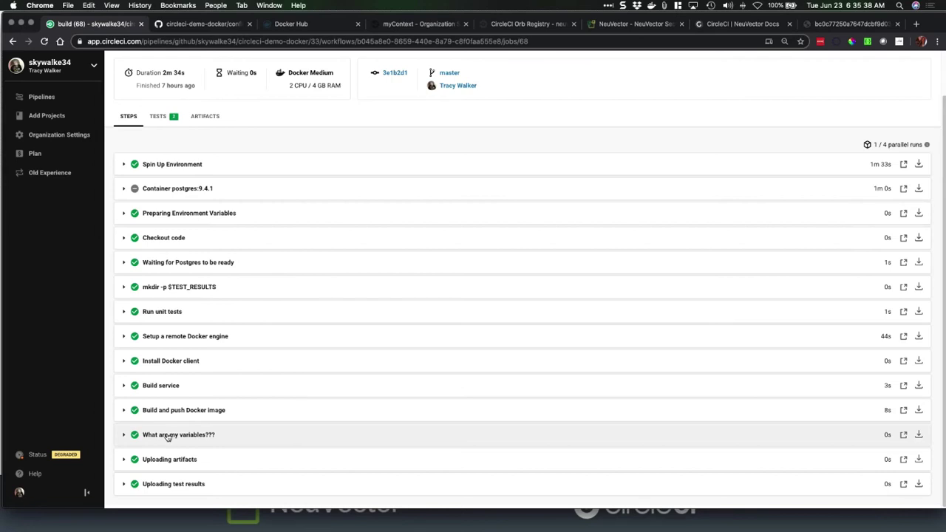
Step: Inspect the output of the "What are my variables???" step in the build job and collapse it again
click(168, 435)
scroll(331, 414, down, 3)
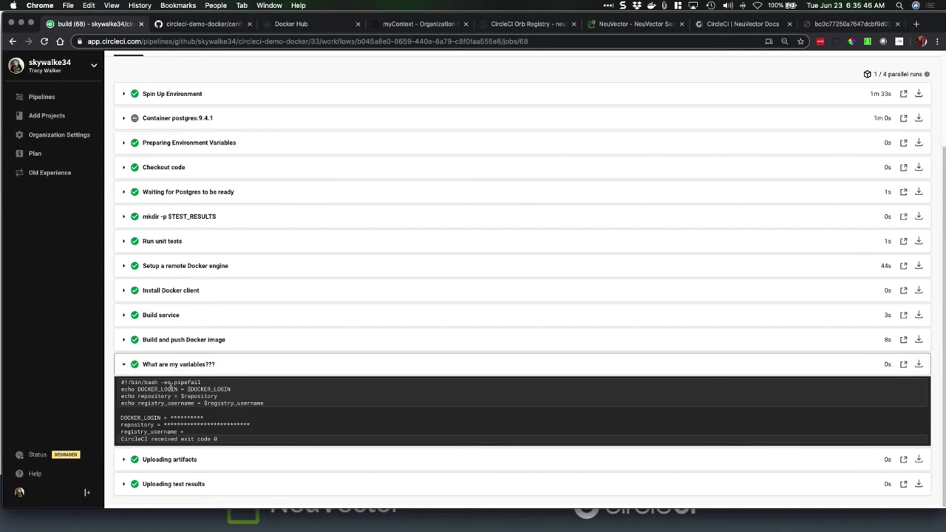
click(124, 365)
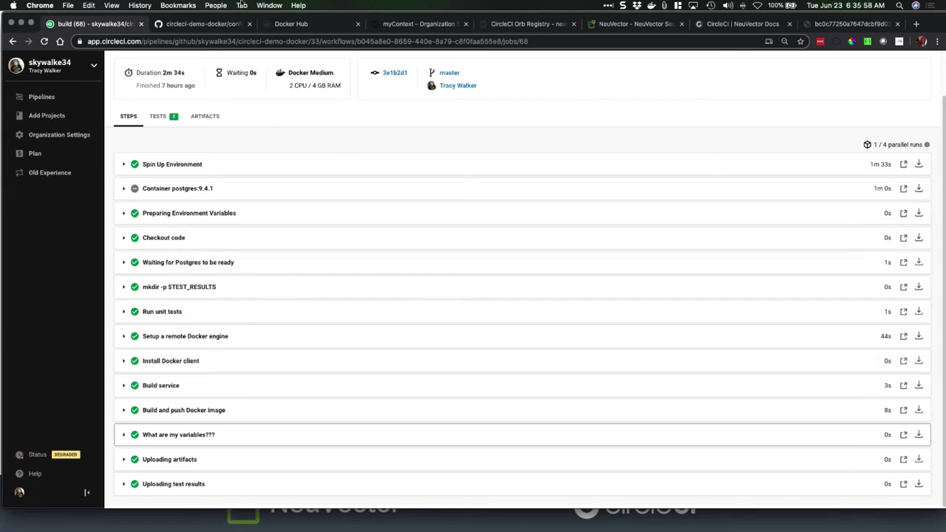
Step: Review config.yml in the circleci-demo-docker GitHub repository, highlighting the neuvector orb declaration and examining the build-and-scan-image workflow
click(198, 25)
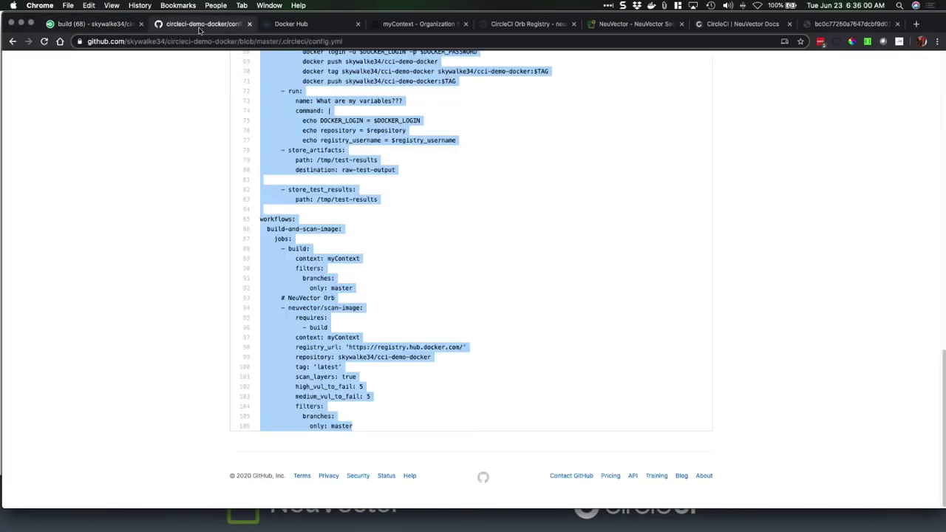
click(408, 228)
scroll(180, 133, up, 20)
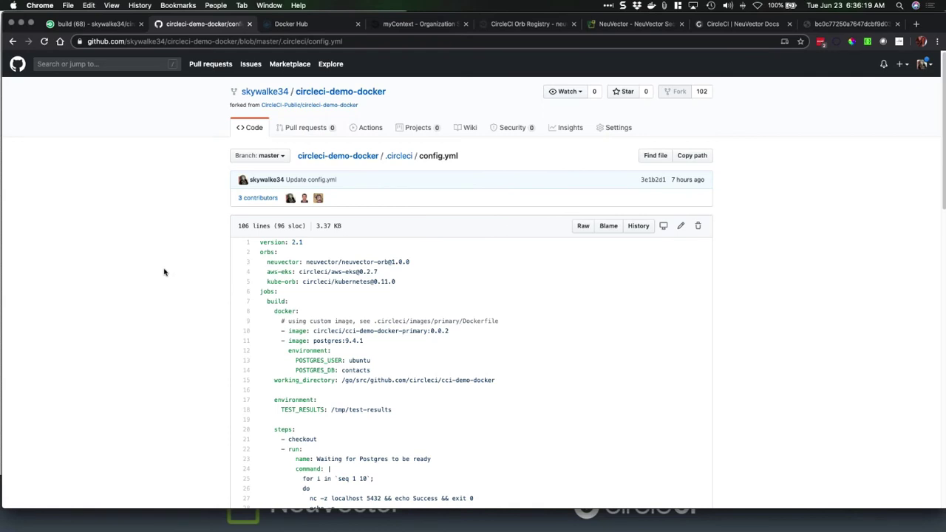
scroll(184, 320, down, 5)
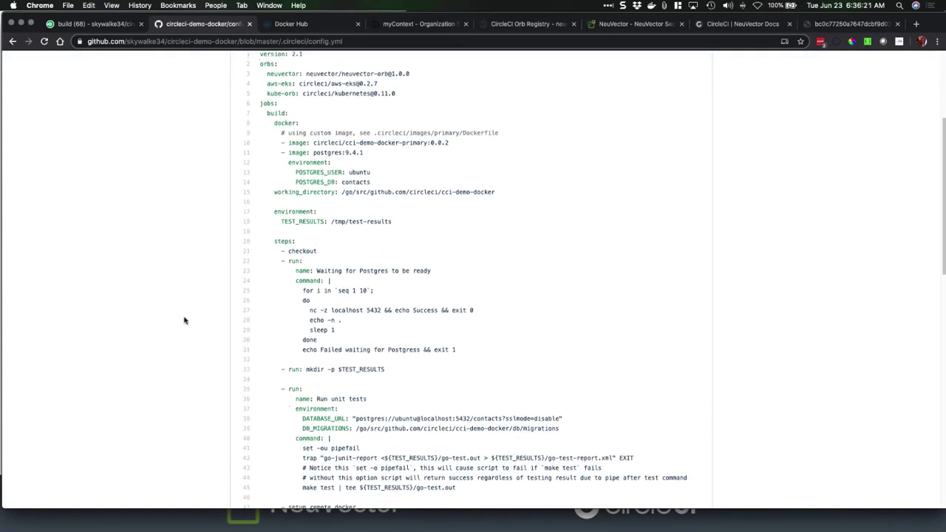
scroll(185, 319, up, 3)
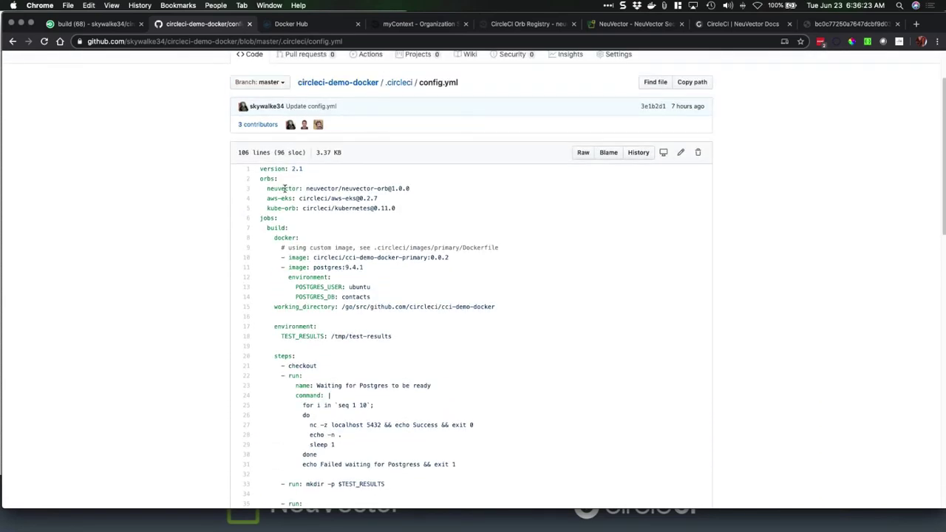
triple_click(285, 189)
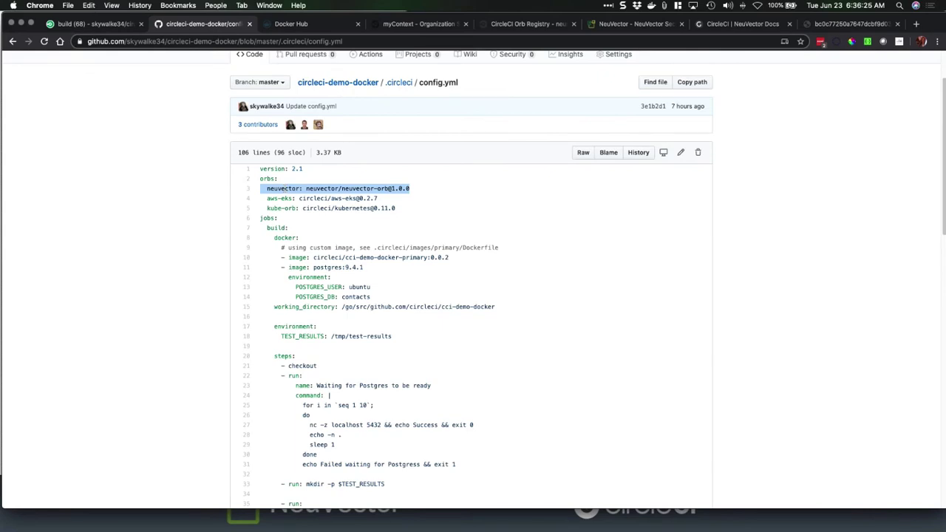
scroll(473, 281, down, 15)
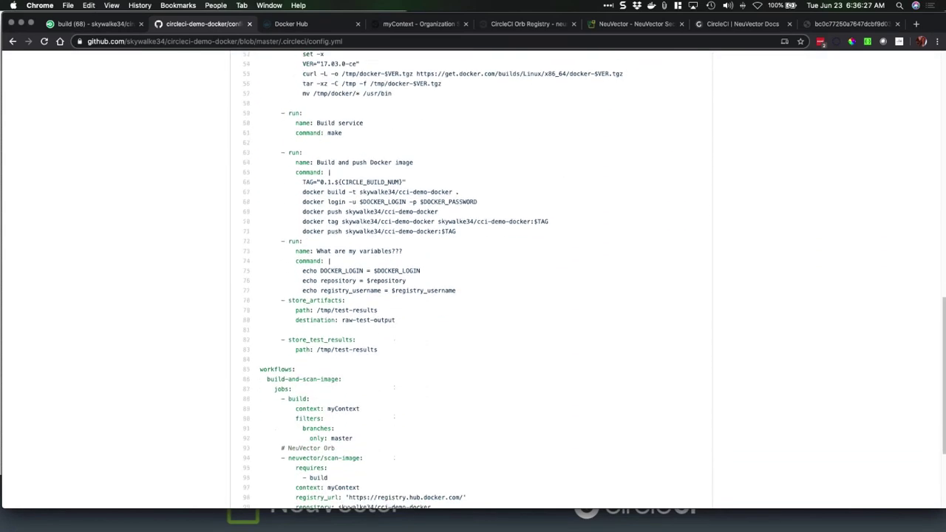
scroll(352, 332, down, 5)
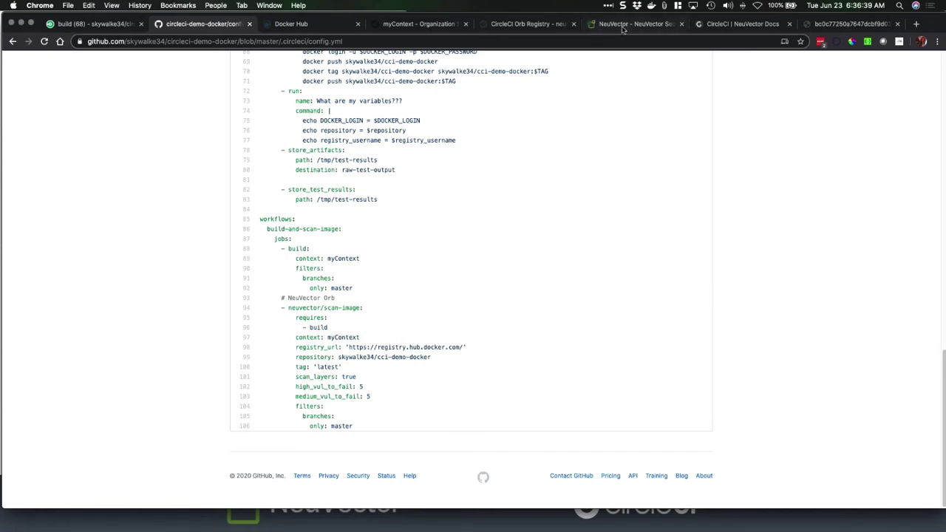
Step: Consult the neuvector-orb registry page, then read the NeuVector docs on creating a CircleCI context and configuring its environment variables
click(532, 24)
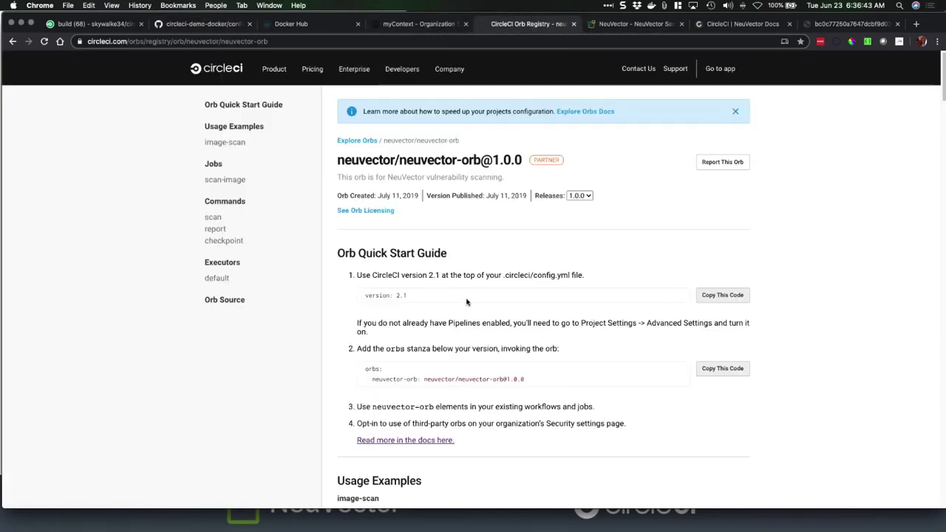
click(623, 24)
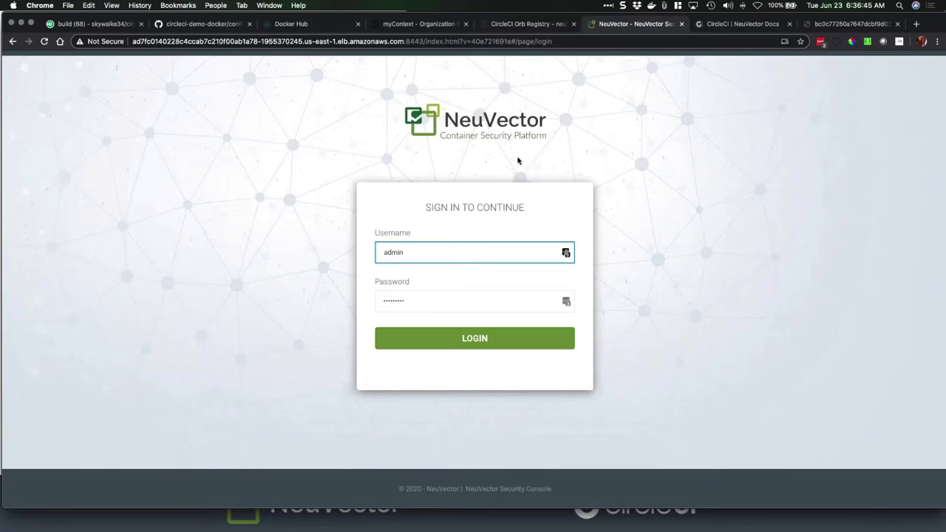
click(735, 24)
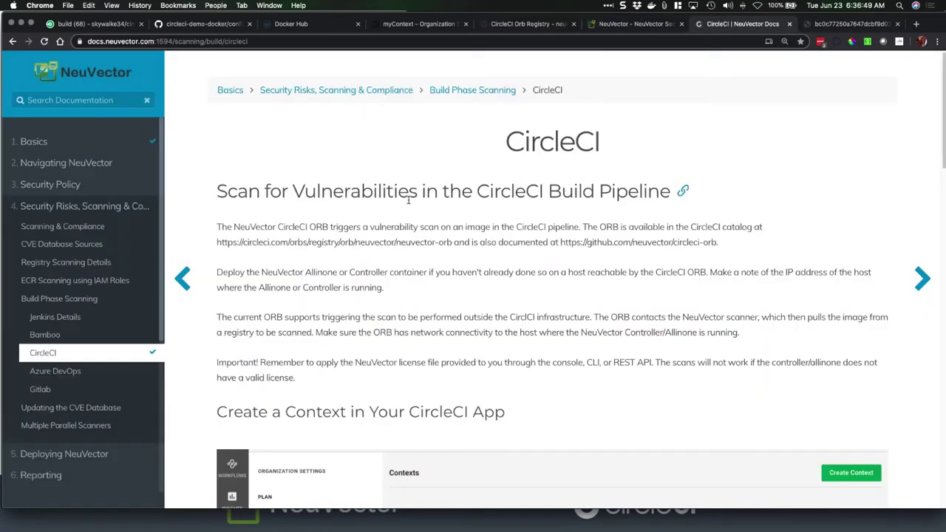
scroll(552, 295, down, 5)
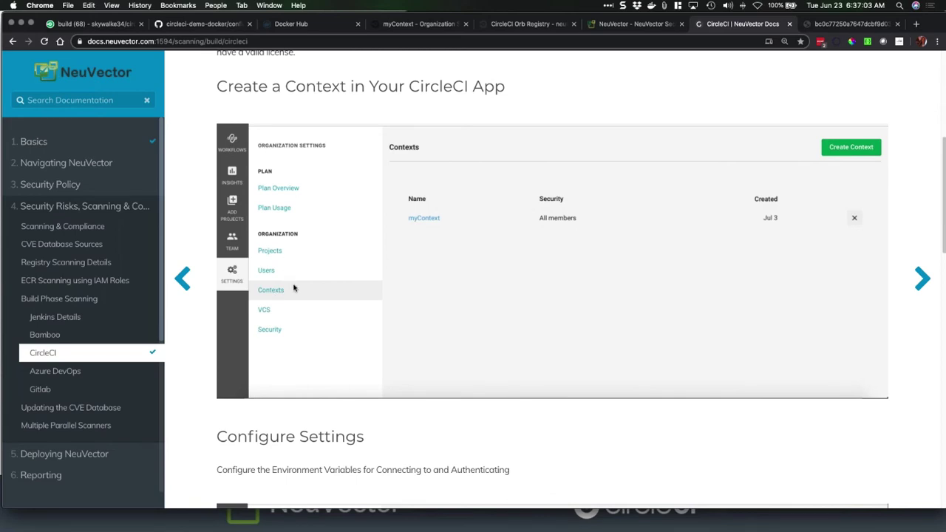
scroll(433, 422, down, 3)
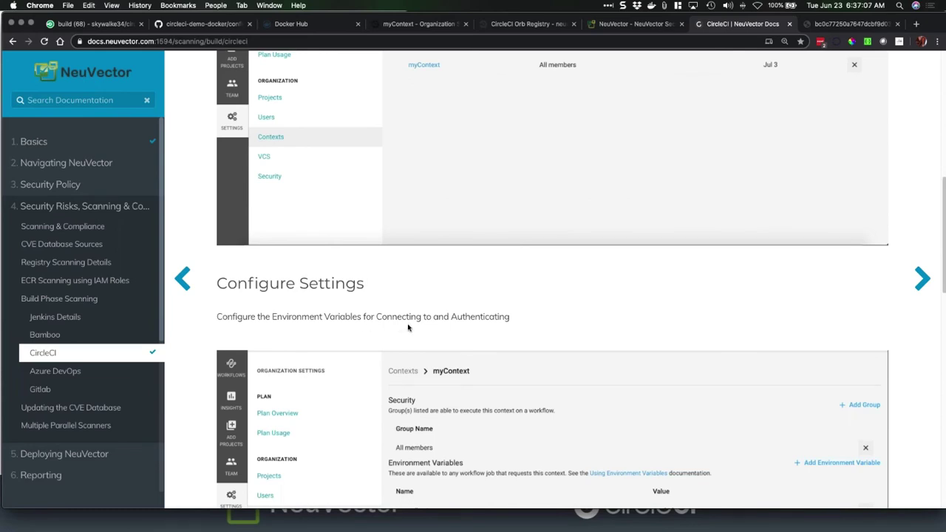
scroll(408, 327, up, 2)
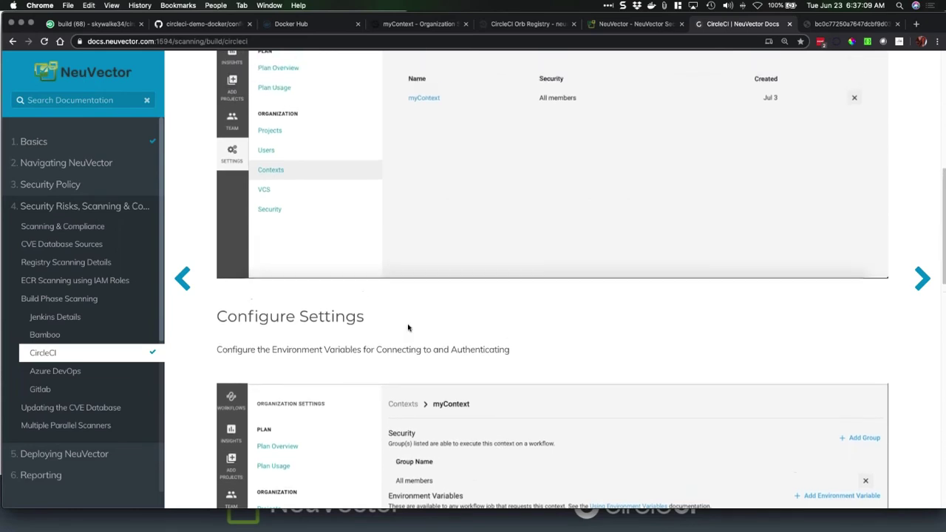
scroll(407, 327, up, 2)
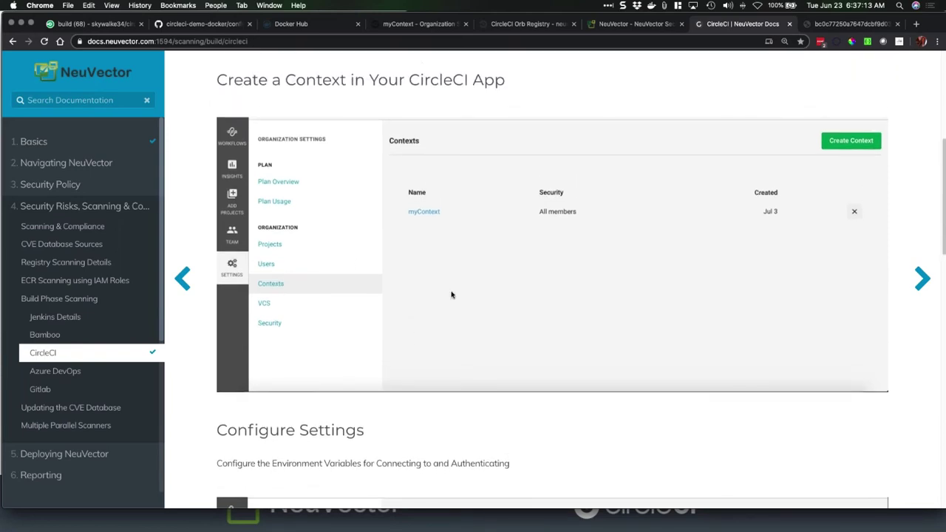
scroll(447, 296, up, 2)
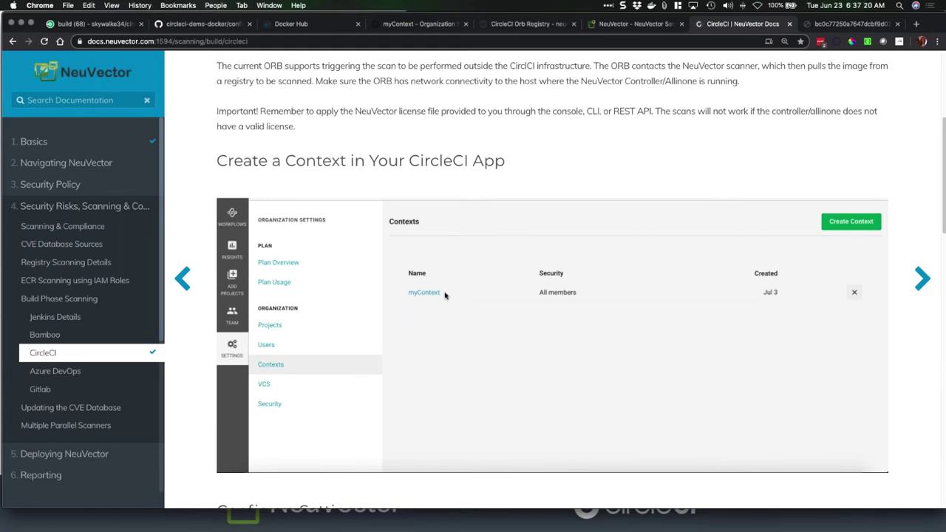
scroll(428, 296, down, 10)
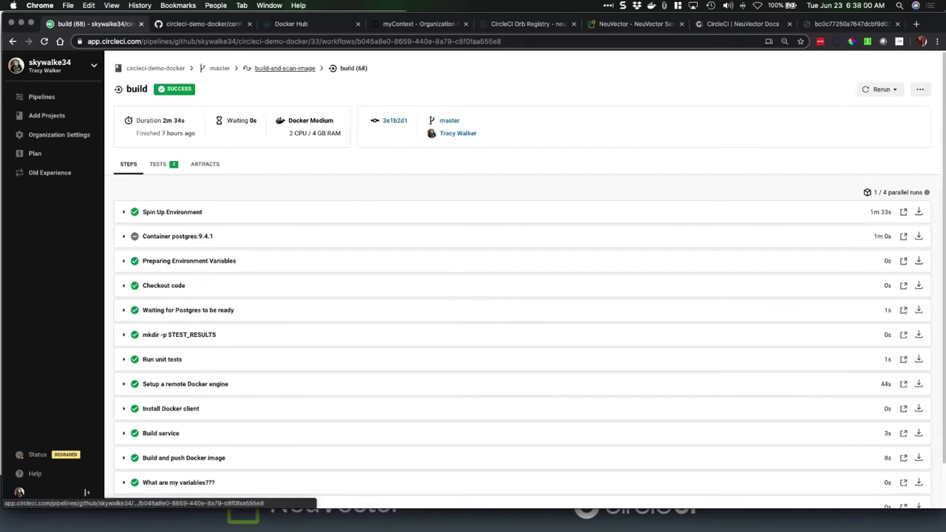
Step: From the build-and-scan-image workflow, bring up the neuvector/scan-image job and view its full report from the beginning
click(278, 68)
click(283, 195)
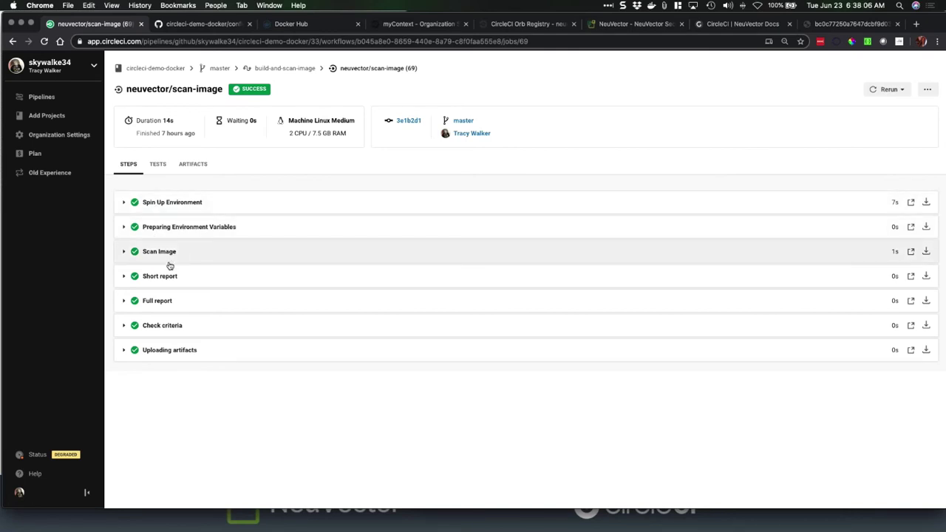
click(123, 300)
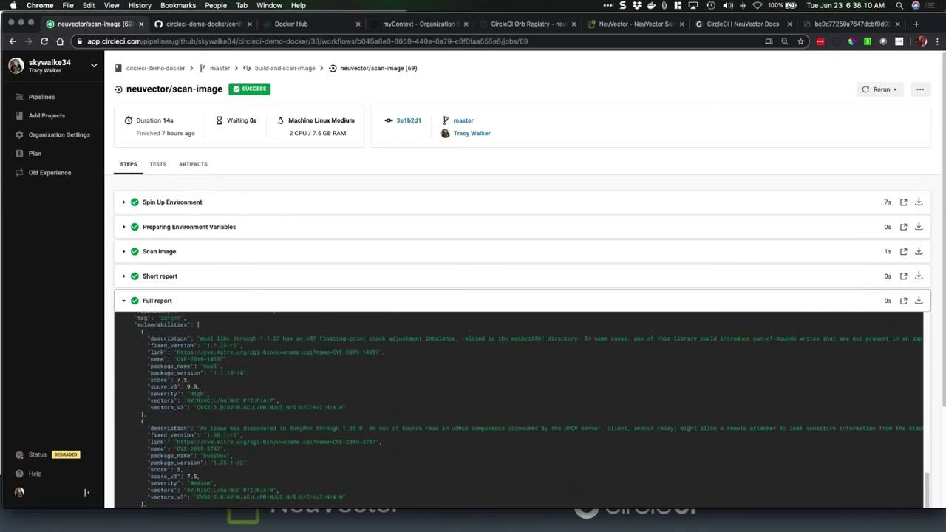
scroll(518, 410, up, 15)
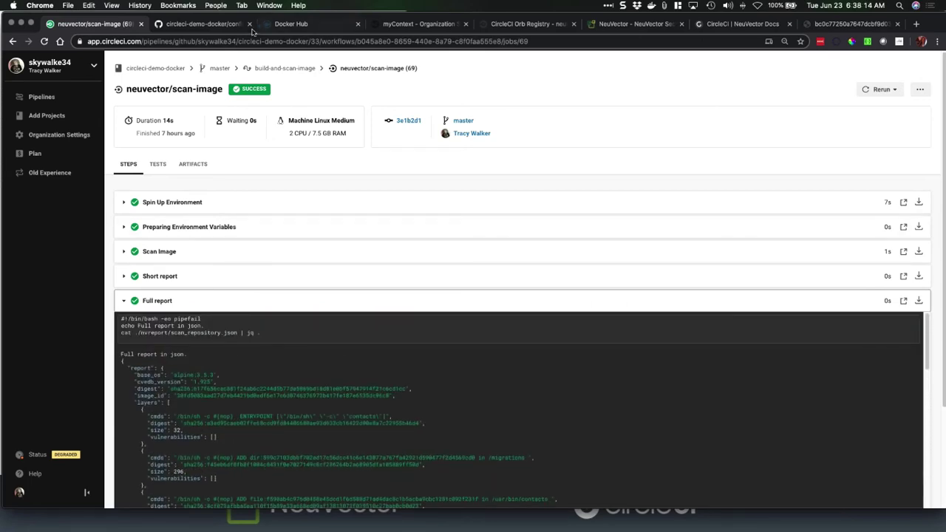
Step: Edit config.yml on GitHub and set high_vul_to_fail to 1 in the neuvector/scan-image job
click(205, 25)
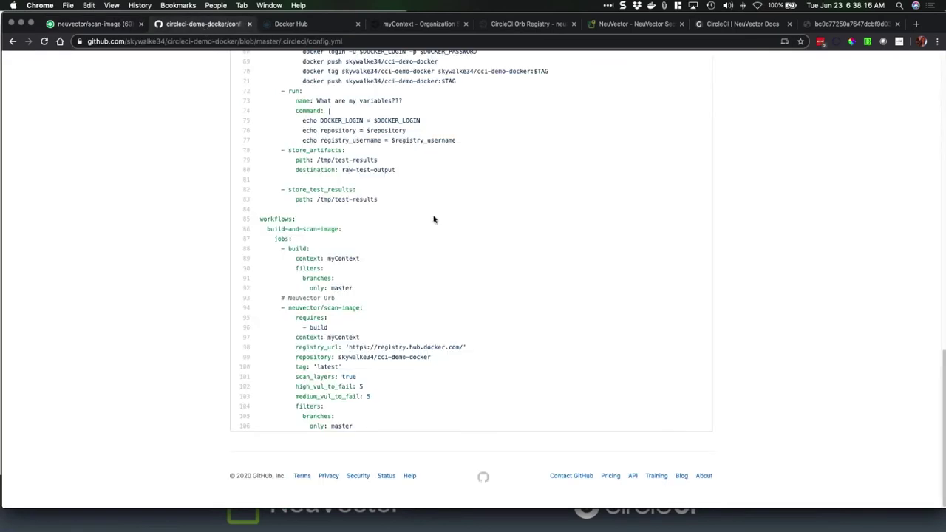
scroll(422, 255, up, 15)
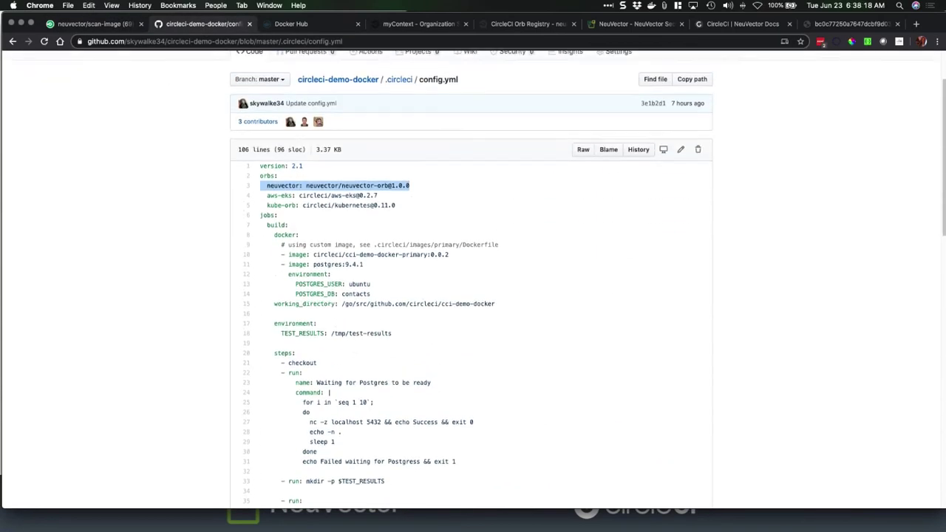
scroll(687, 233, up, 2)
click(682, 228)
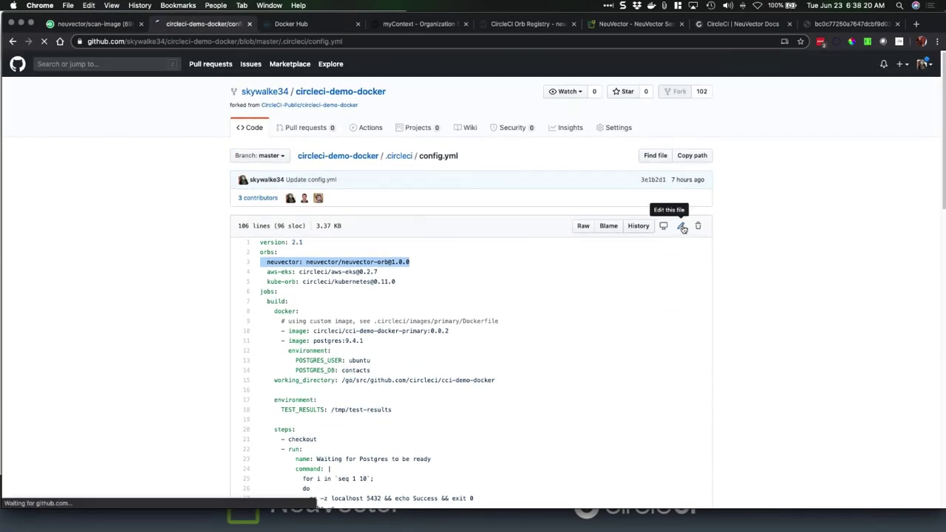
scroll(416, 308, down, 10)
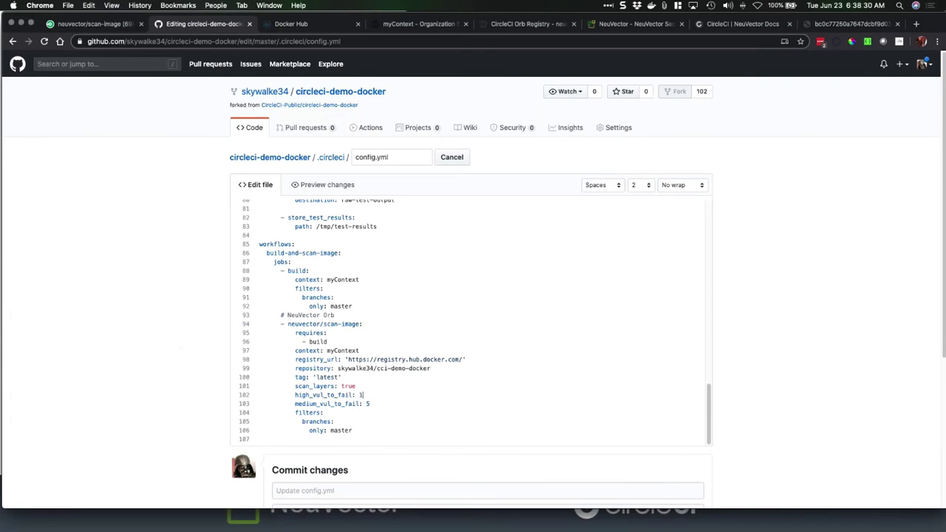
Step: Commit the config.yml change directly to master with the message "live demo set to 1", and bring up the CircleCI pipelines list
scroll(519, 312, down, 5)
click(344, 283)
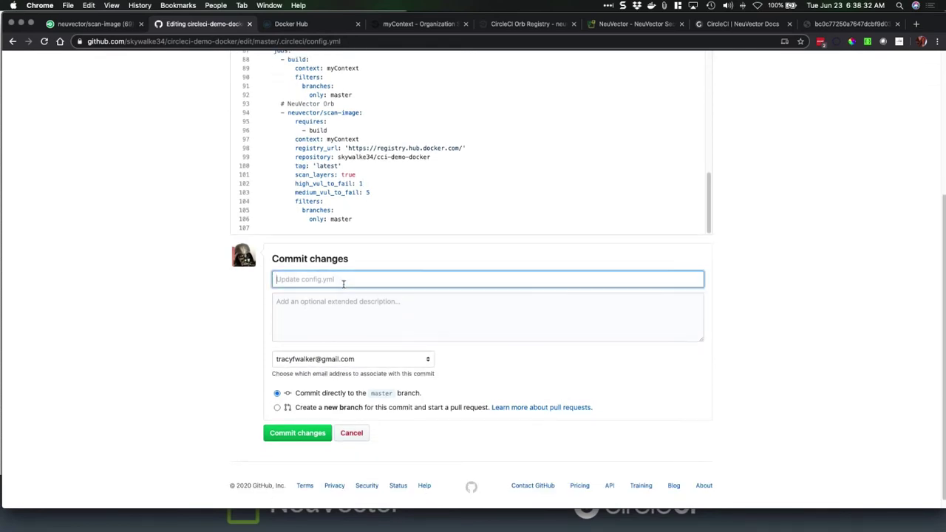
text(live demo set to 1)
click(316, 435)
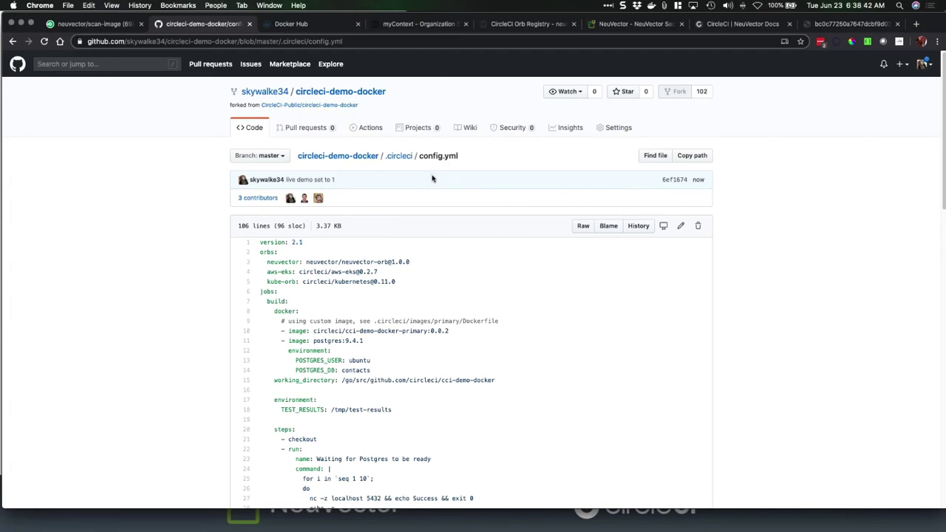
click(103, 24)
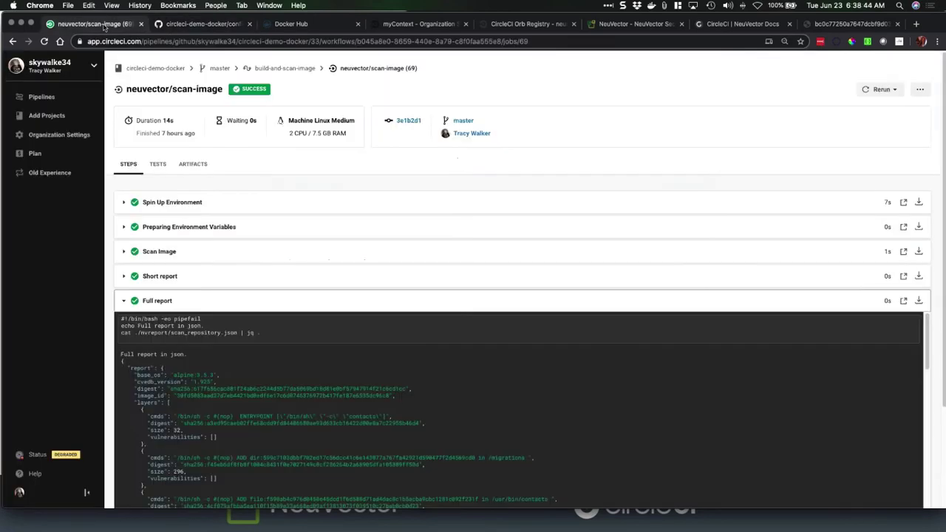
click(41, 98)
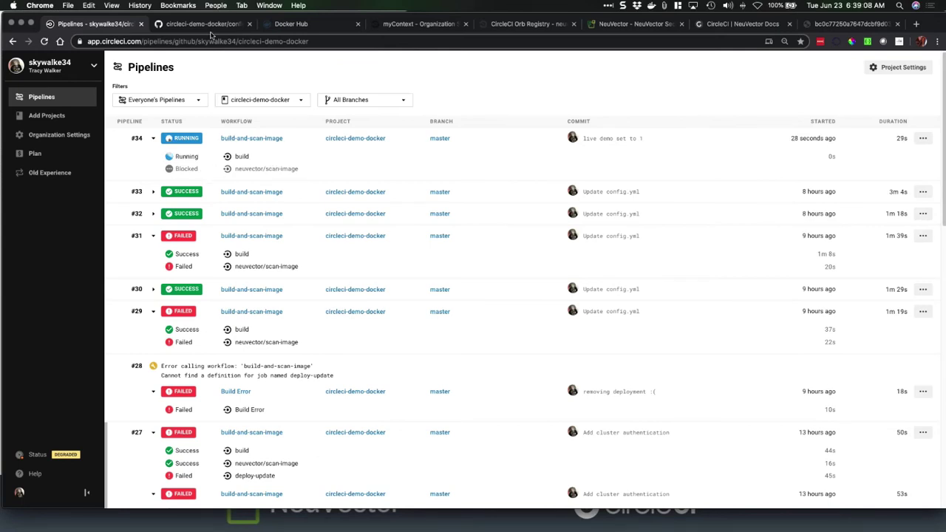
Step: Switch to config.yml in Atom and review the workflows section, highlighting build-and-scan-image, the neuvector/scan-image job and its required build job
key(ctrl+Up)
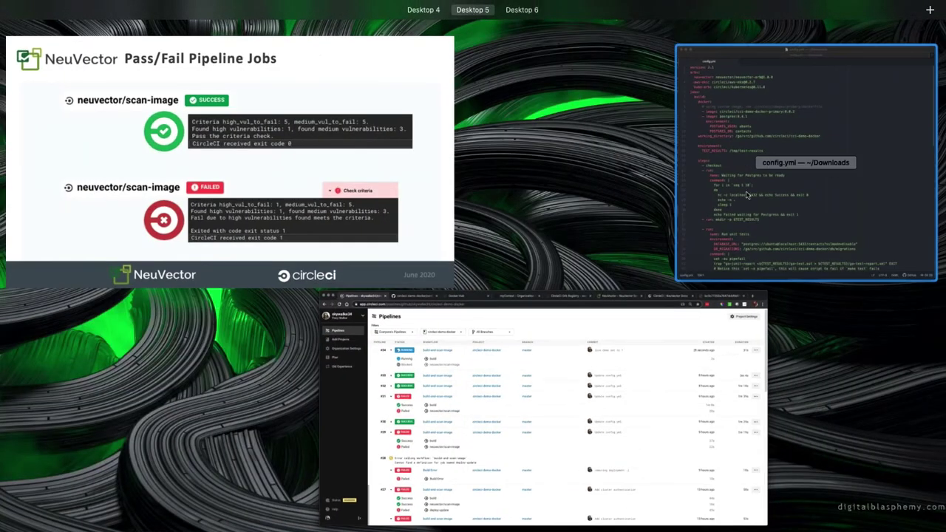
click(748, 193)
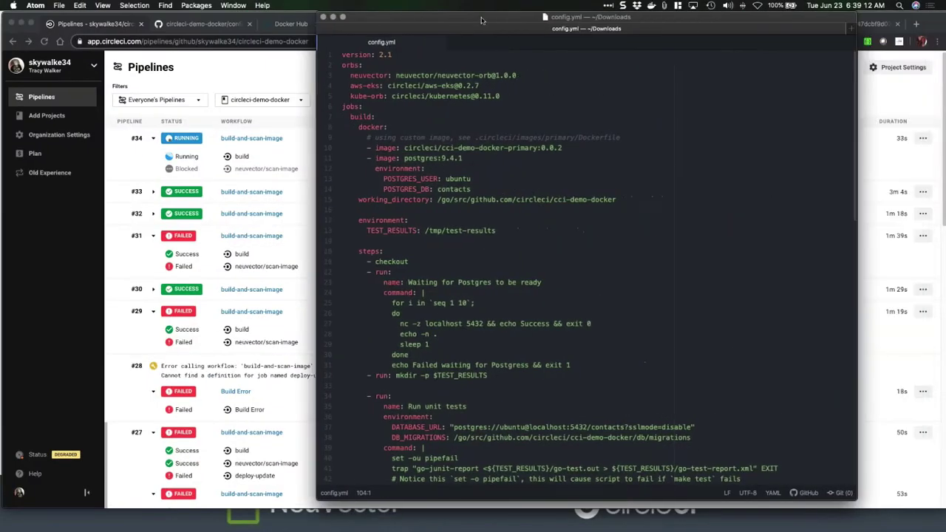
scroll(418, 276, down, 1)
scroll(418, 275, down, 10)
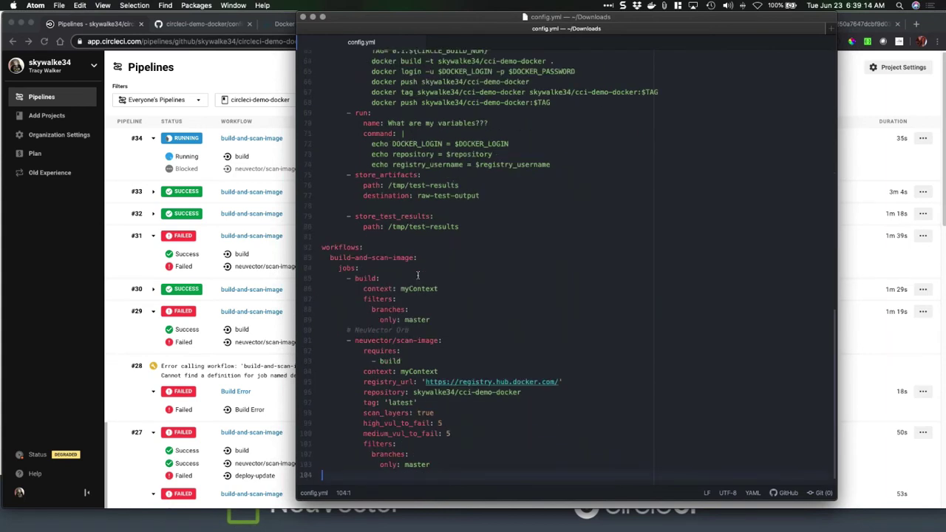
double_click(339, 248)
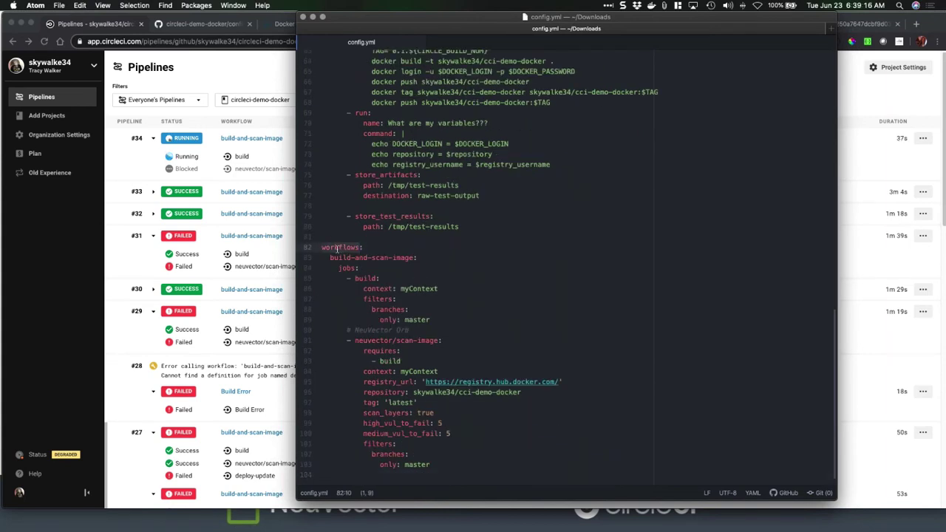
drag(331, 257, 414, 257)
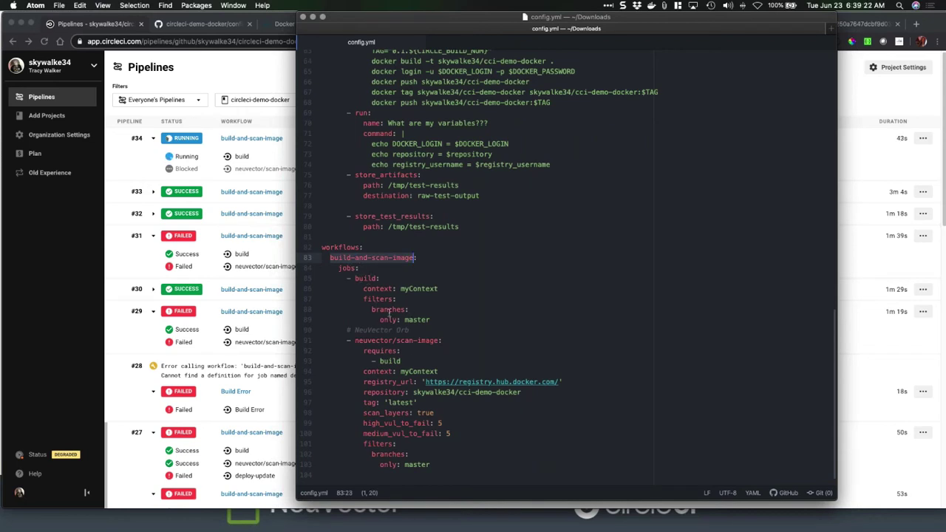
drag(355, 342, 424, 342)
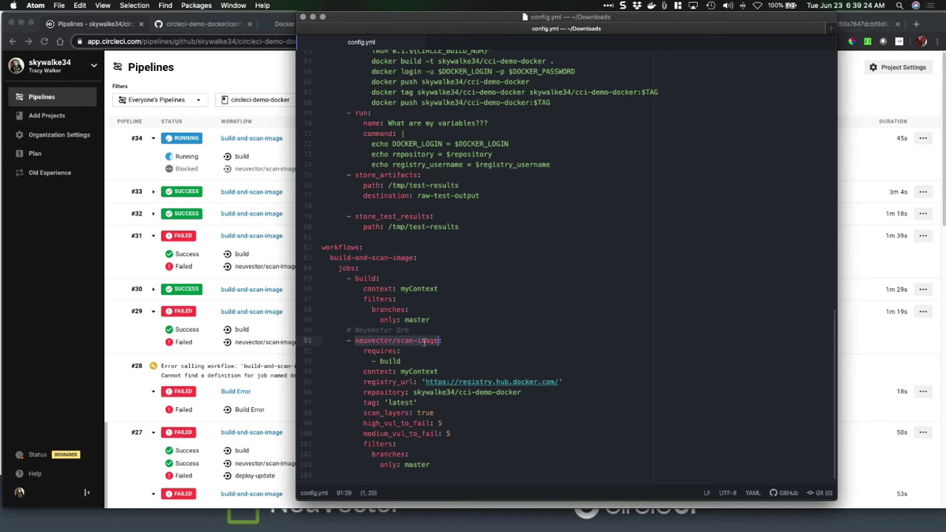
double_click(387, 361)
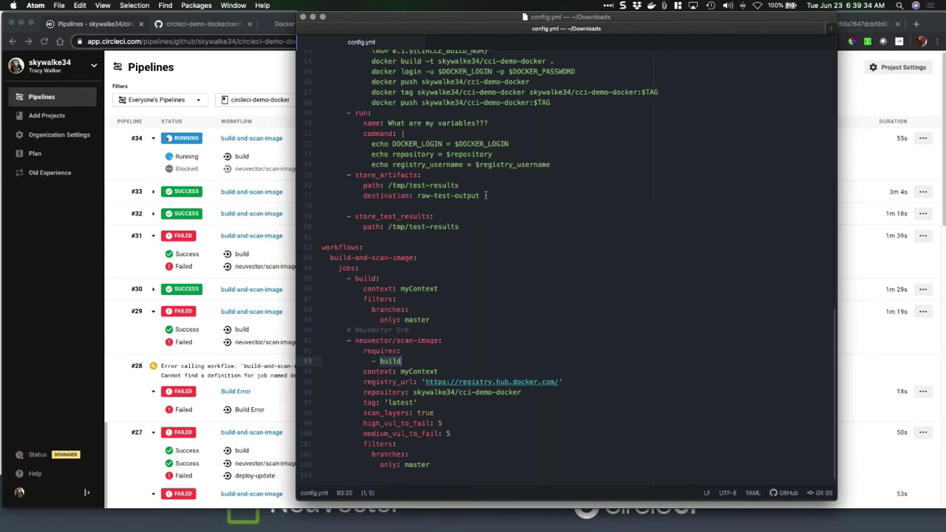
Step: Examine the "Build and push Docker image" run step in config.yml, highlighting its name and the TAG variable in the docker tag command
scroll(442, 196, up, 6)
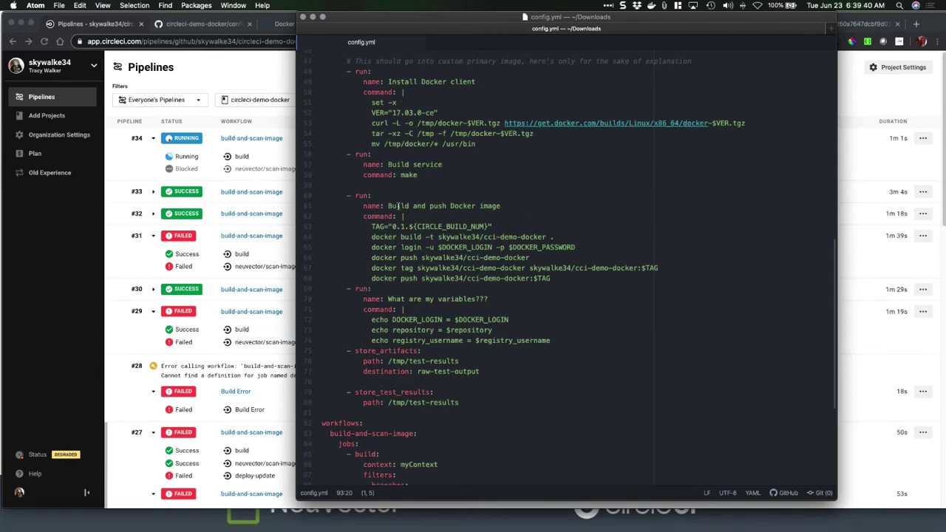
drag(388, 207, 500, 207)
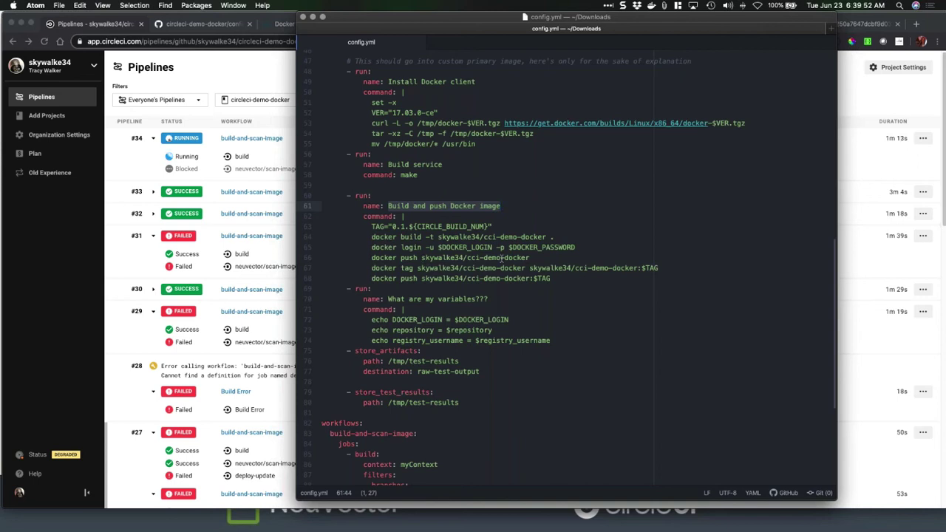
double_click(651, 268)
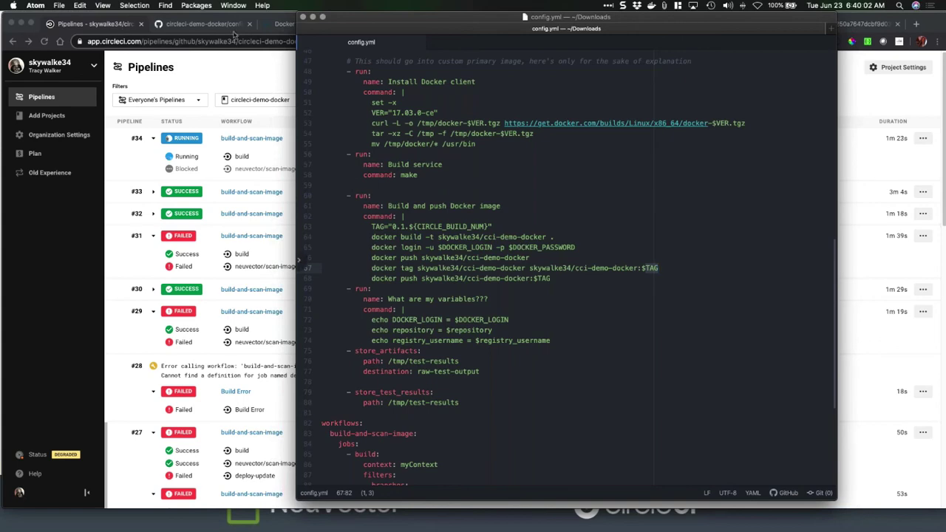
Step: Refresh the cci-demo-docker repository page on Docker Hub and view its image tags
click(281, 25)
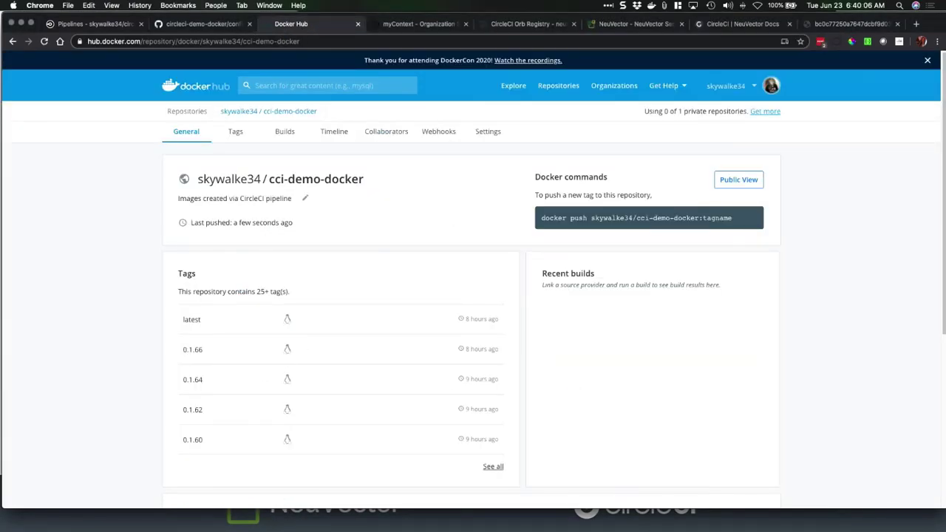
click(44, 42)
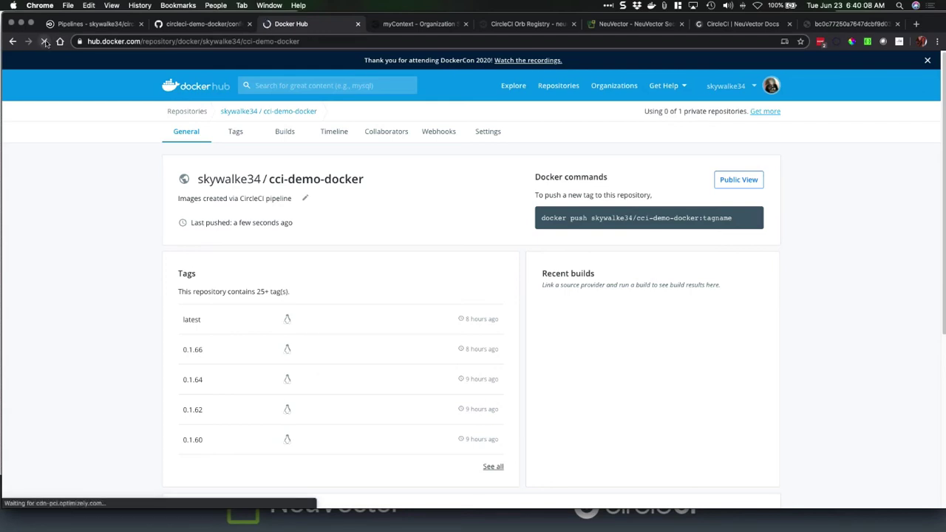
click(235, 131)
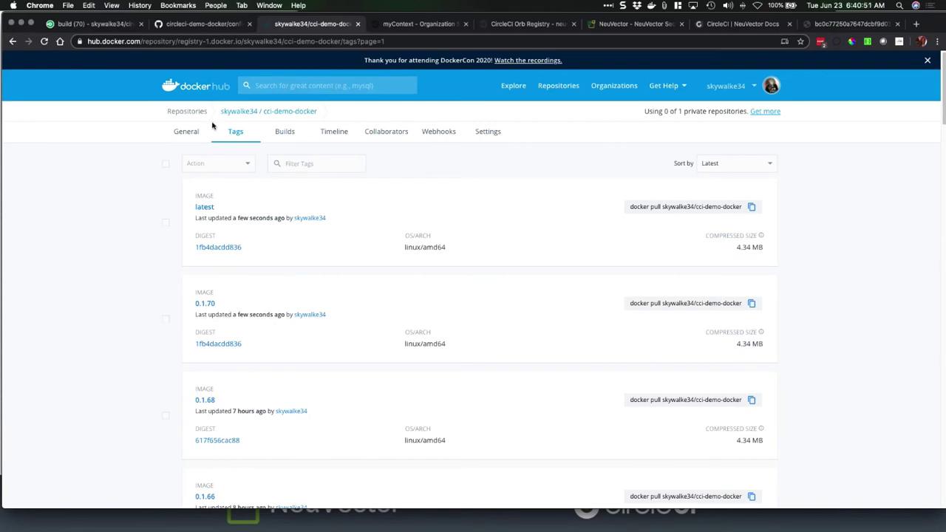
Step: From the CircleCI build-and-scan-image workflow, open the neuvector/scan-image job and examine the Check criteria output, highlighting the high-vulnerability criteria and findings
click(110, 26)
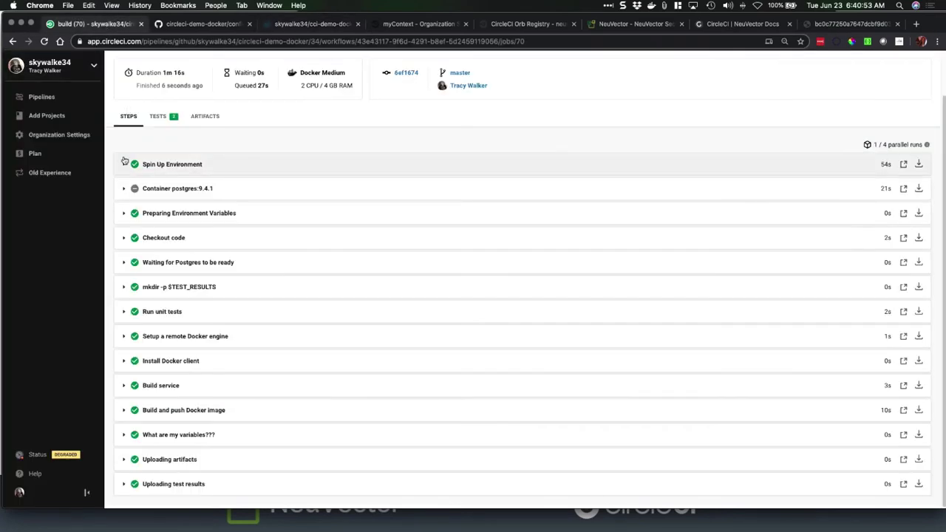
scroll(148, 188, up, 2)
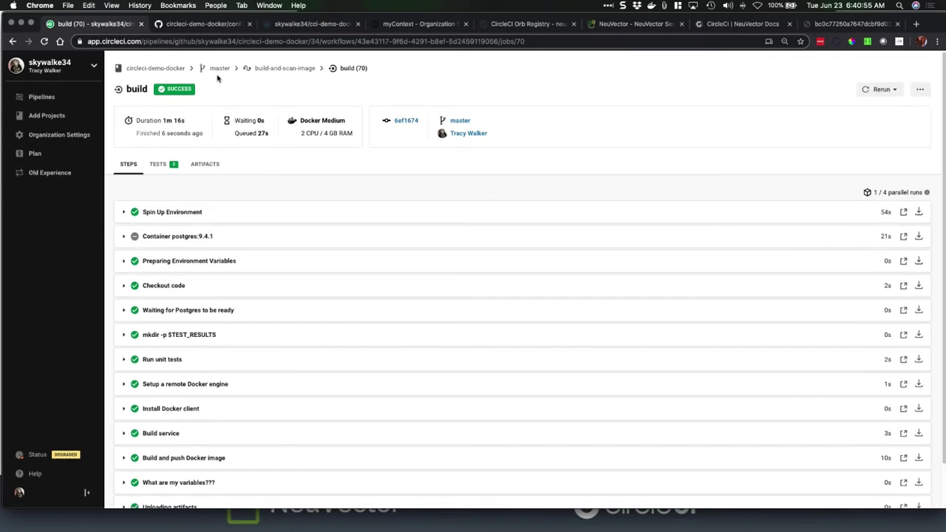
click(270, 71)
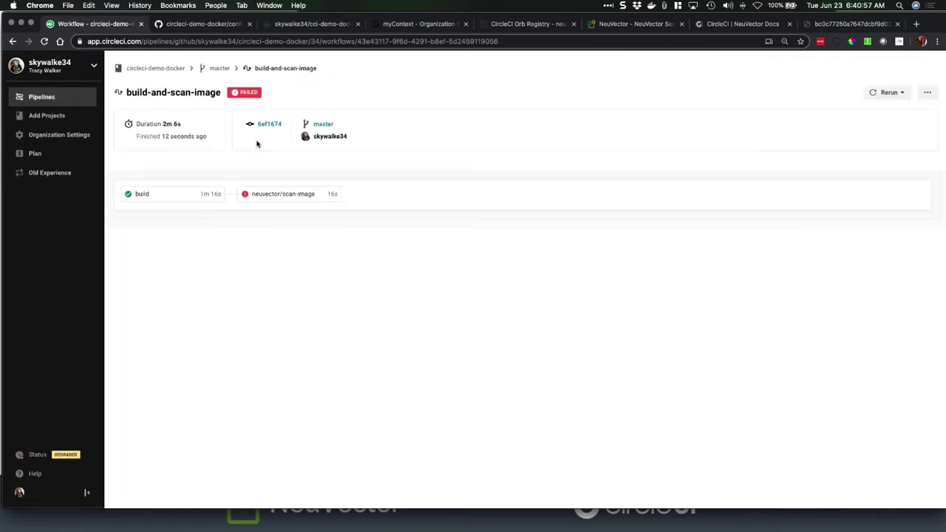
click(271, 195)
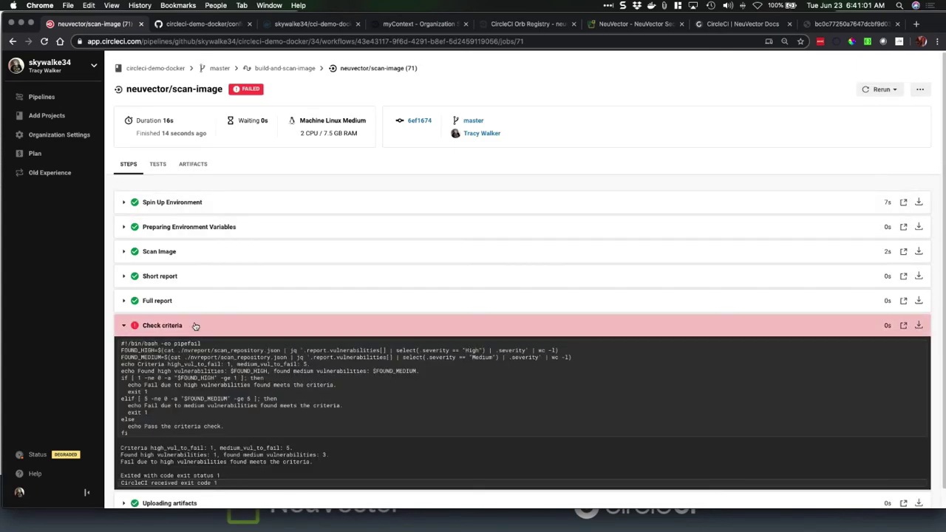
scroll(196, 325, down, 1)
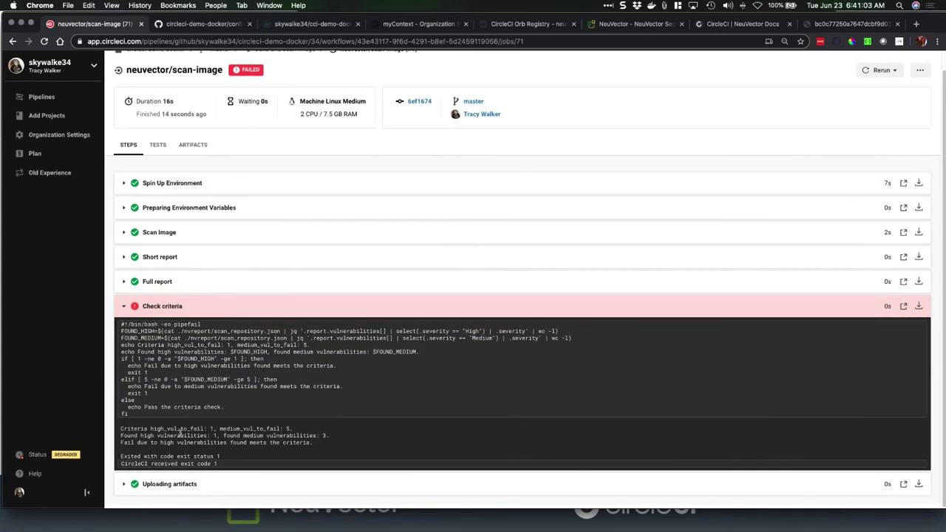
drag(135, 429, 206, 429)
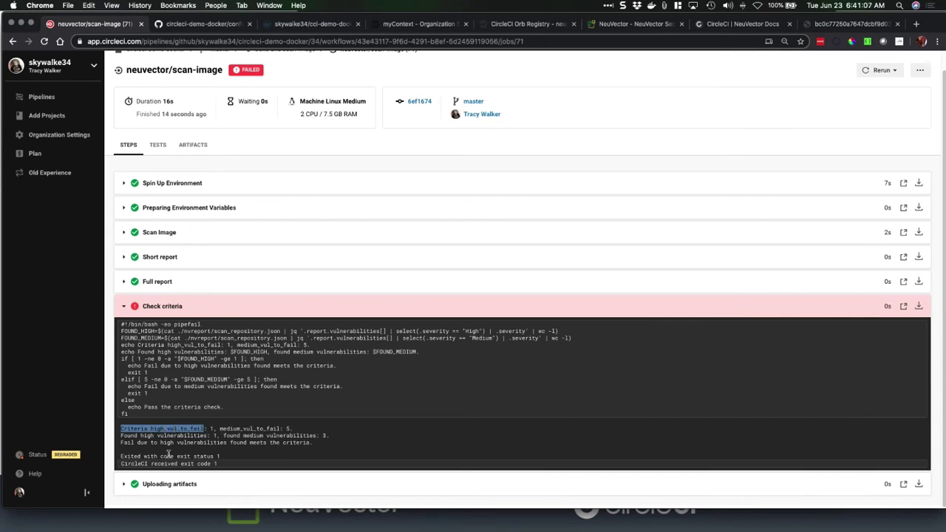
drag(121, 435, 180, 438)
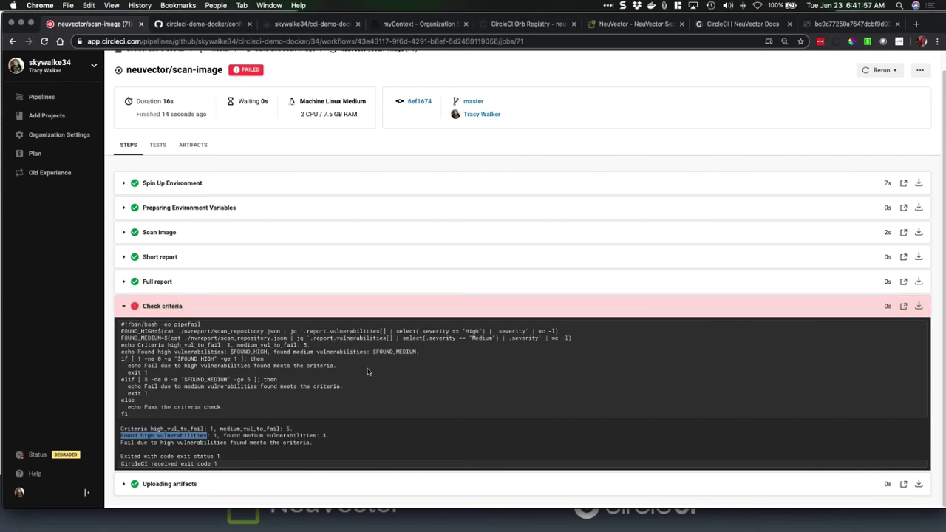
Step: Log in to the NeuVector console with the prefilled credentials and display the scanned images of the cci-demo-docker registry
click(632, 24)
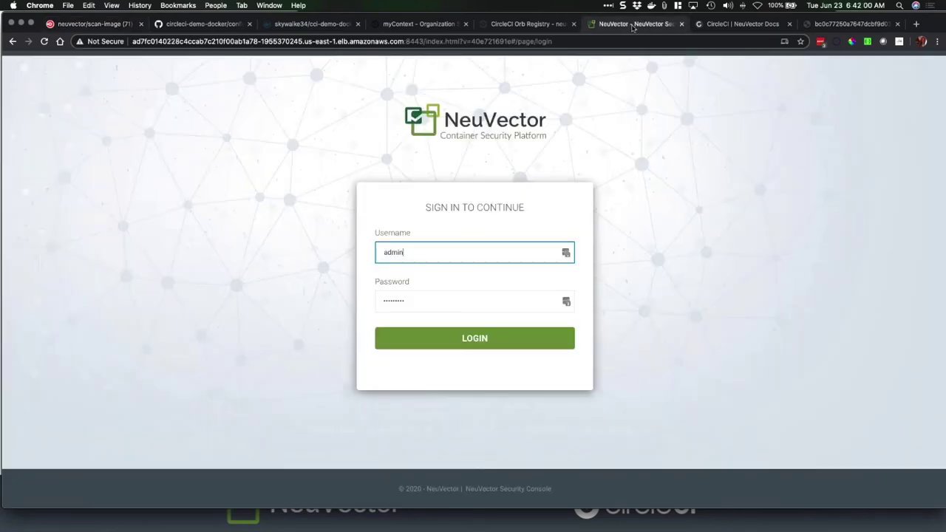
click(474, 341)
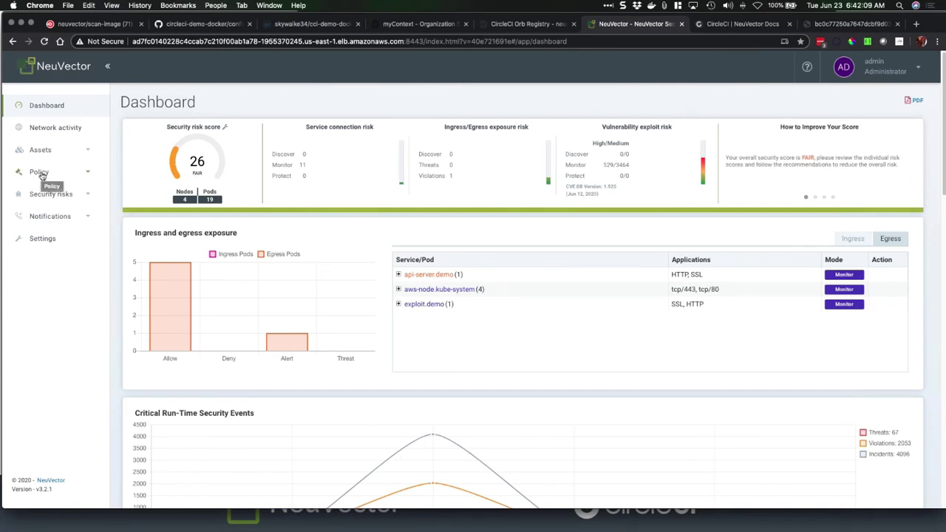
click(41, 150)
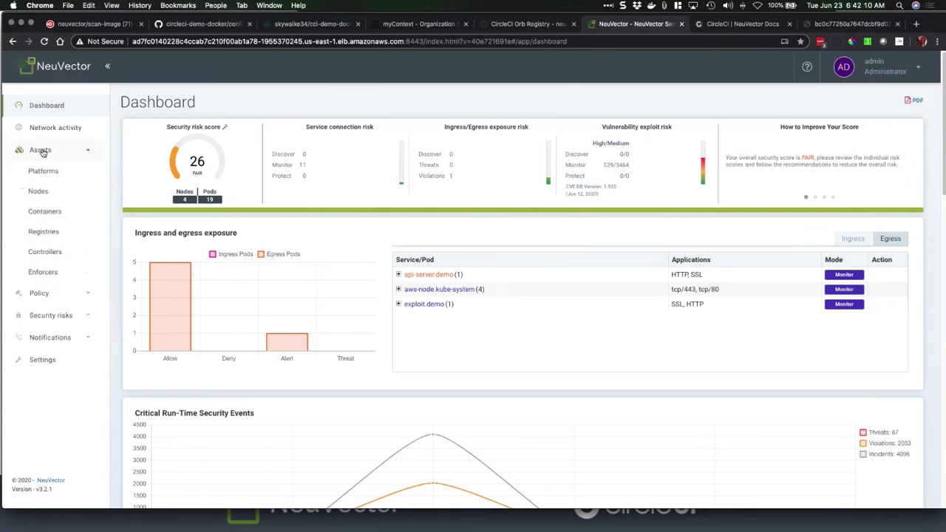
click(43, 232)
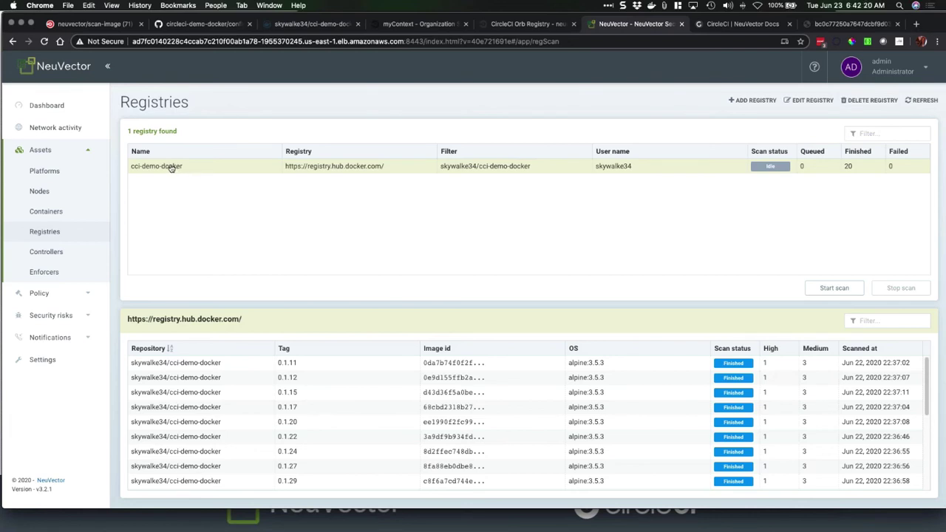
click(171, 168)
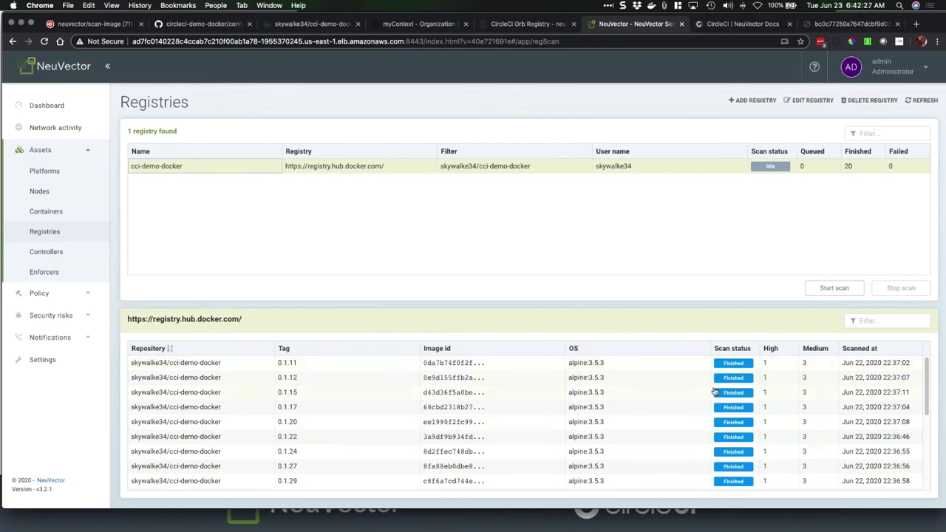
Step: Inspect the scan report of image tag 0.1.11, checking layer 8cae0e1ac61c...d4e and the MITRE entry for CVE-2019-14697, and close the report
click(148, 365)
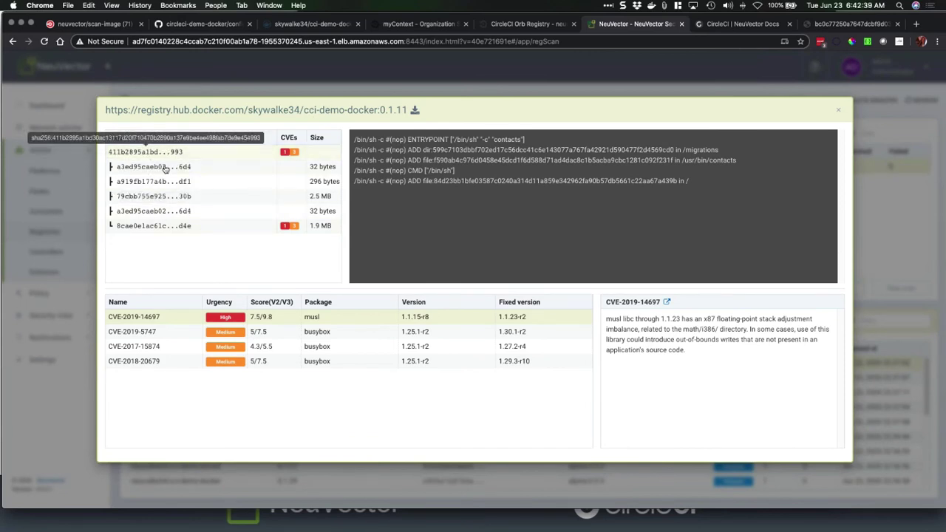
click(167, 229)
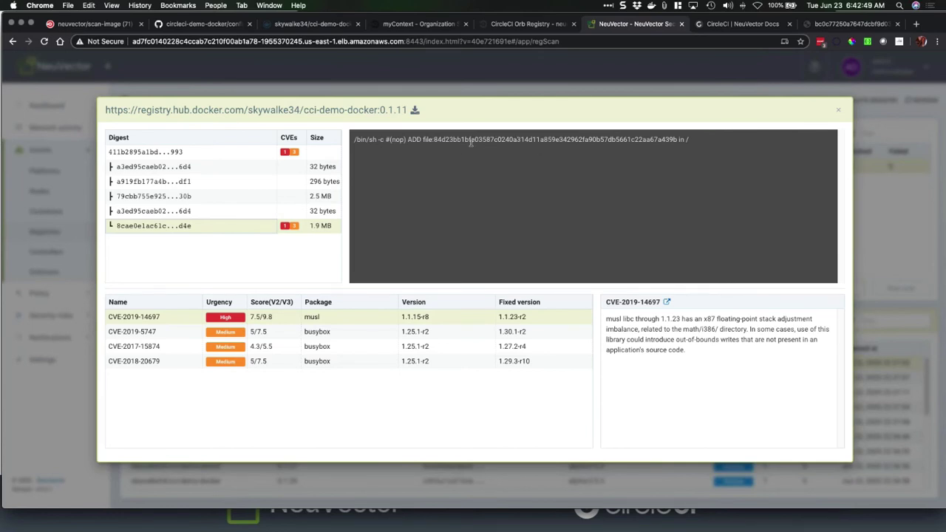
click(666, 301)
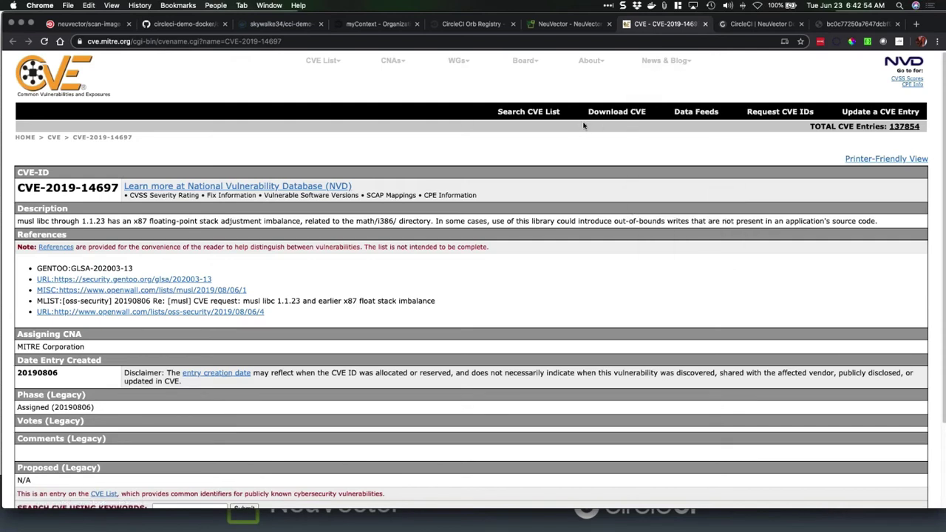
mouse_move(667, 55)
click(705, 24)
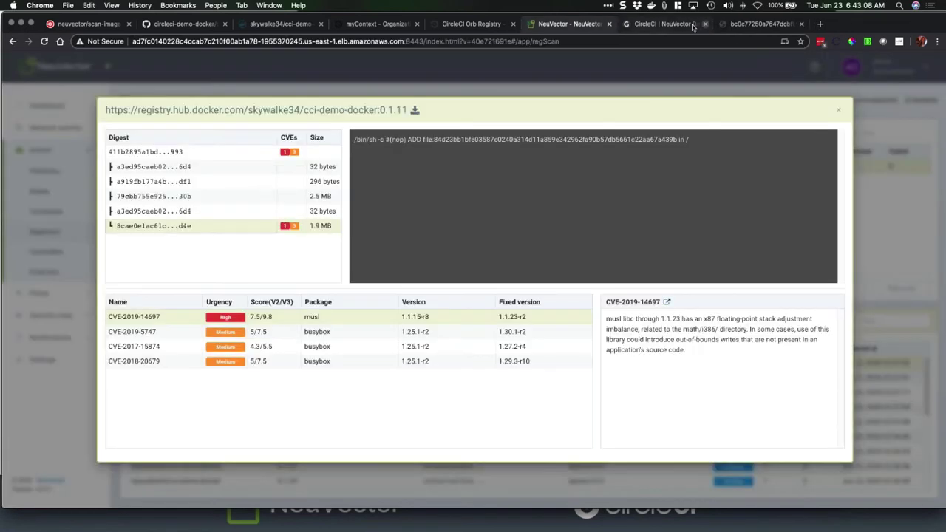
click(838, 111)
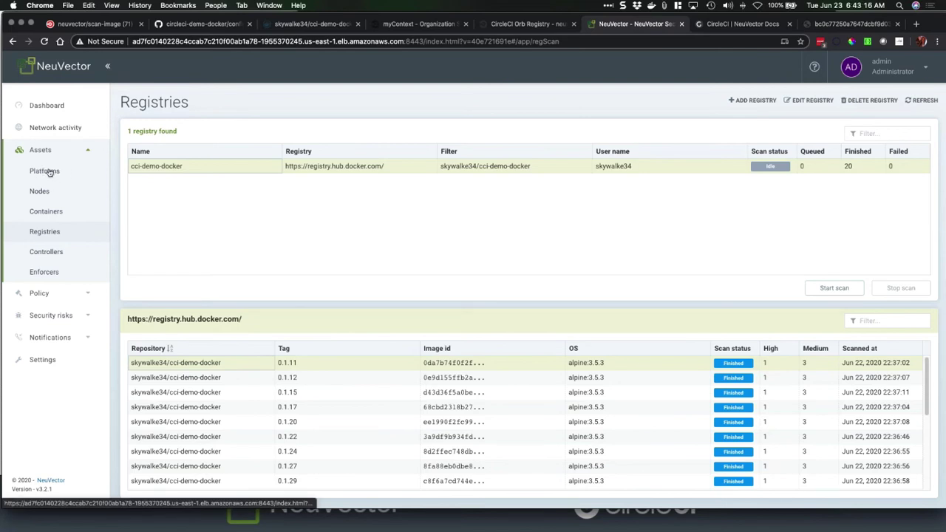
Step: Open the Admission control policy, examine the criterion options for Deny and Allow types in a new rule, and leave without adding it
click(46, 293)
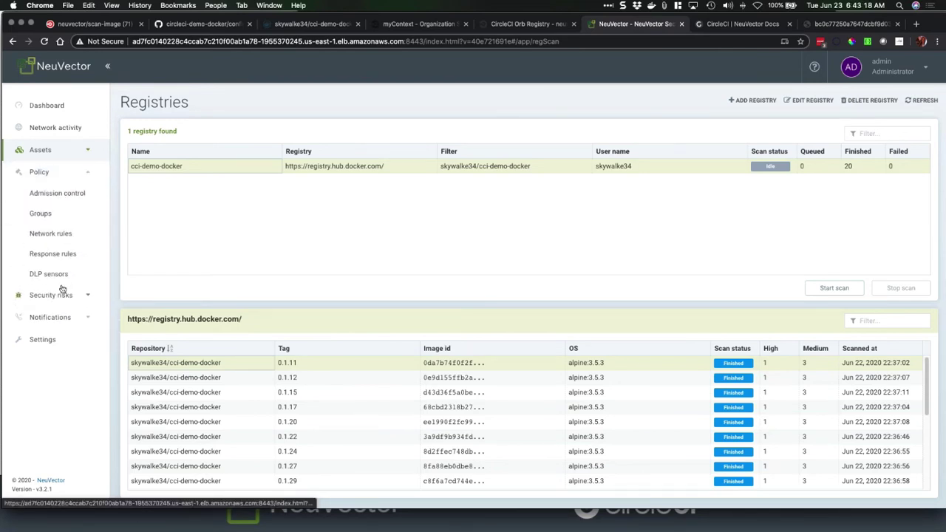
click(67, 195)
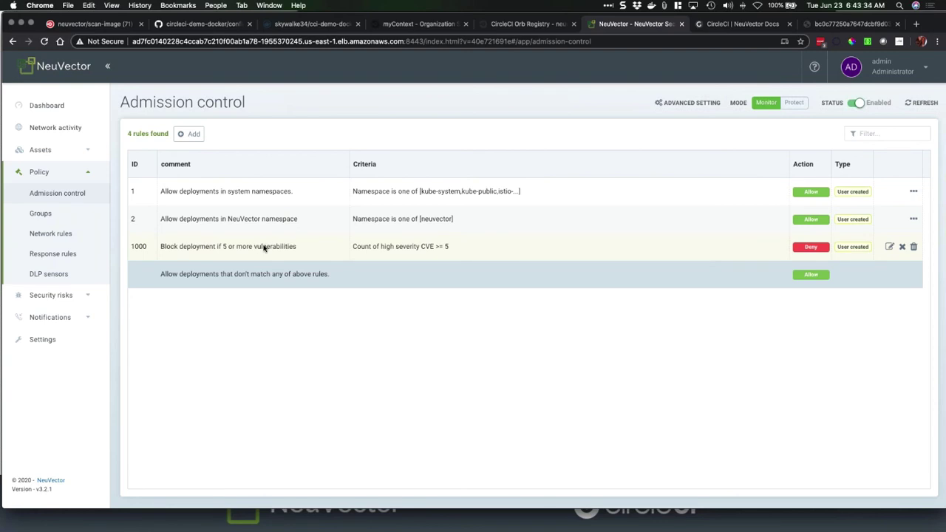
click(193, 135)
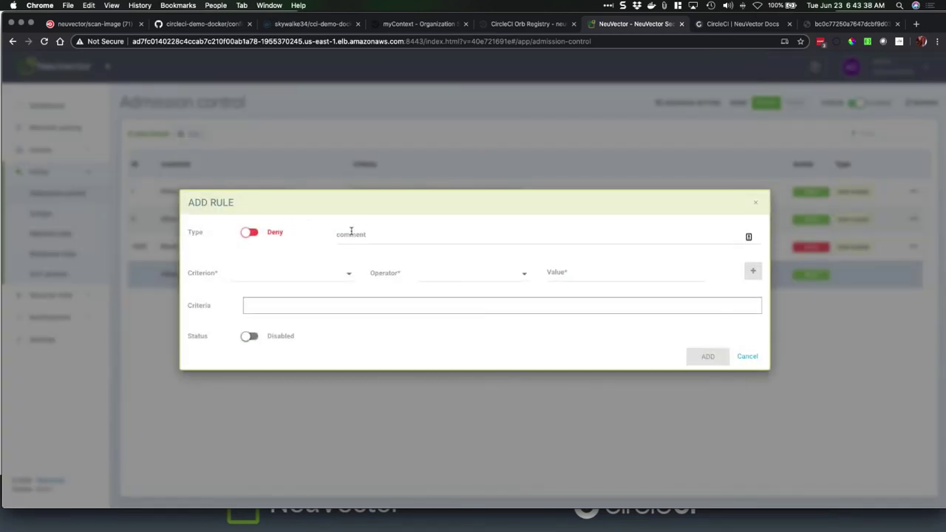
click(295, 275)
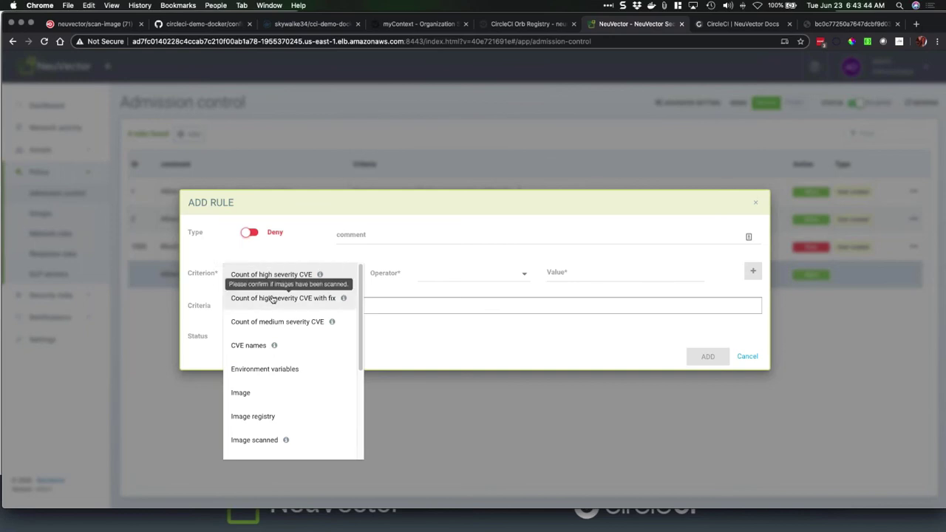
scroll(265, 345, down, 5)
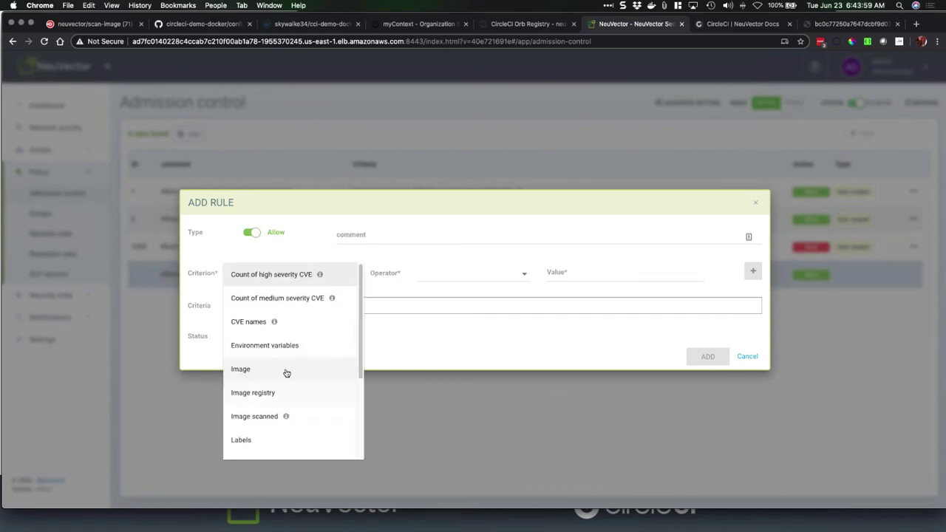
scroll(286, 371, down, 3)
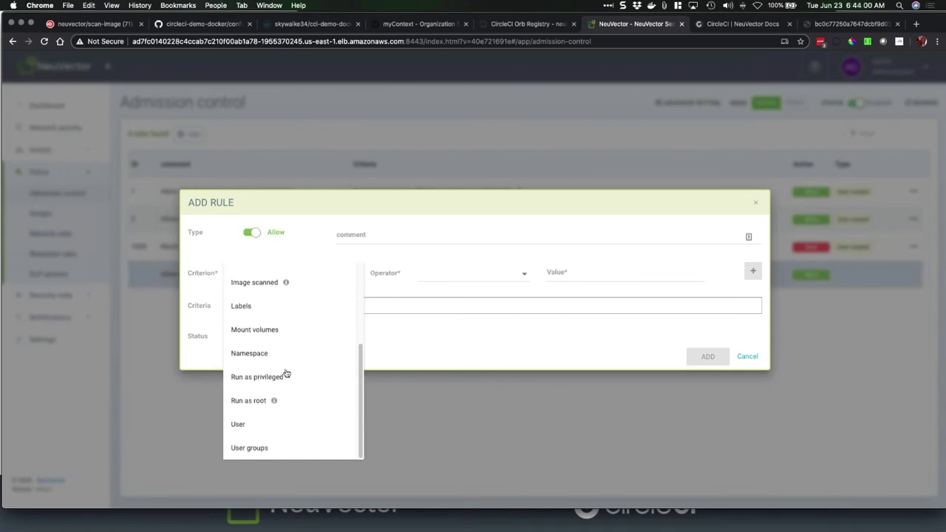
scroll(287, 373, up, 3)
scroll(281, 351, down, 4)
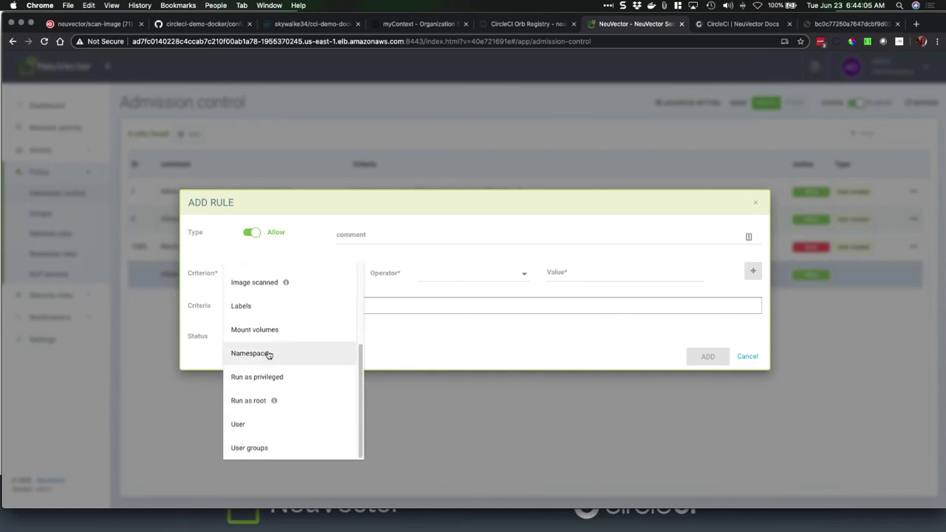
click(270, 354)
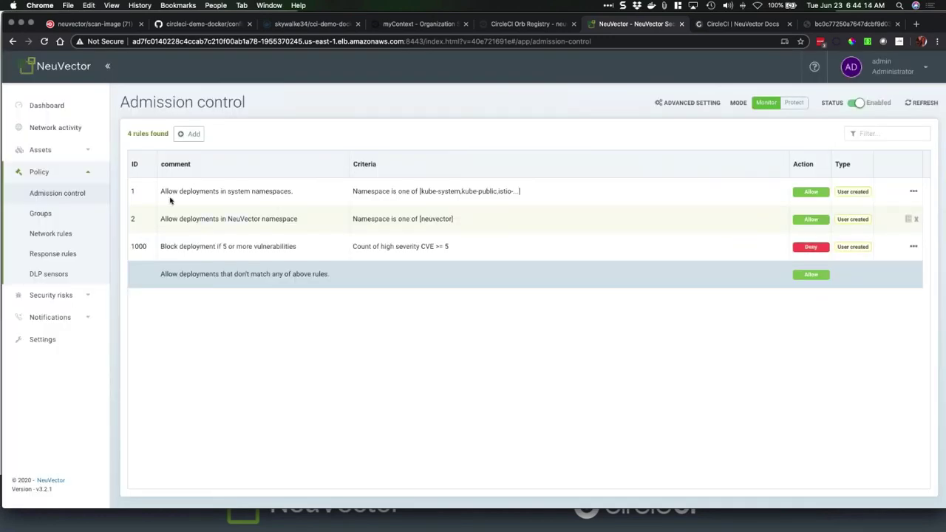
Step: View the neuvector/neuvector-orb page in the CircleCI Orb Registry, and switch to the slide presentation's Q&A slide
click(532, 24)
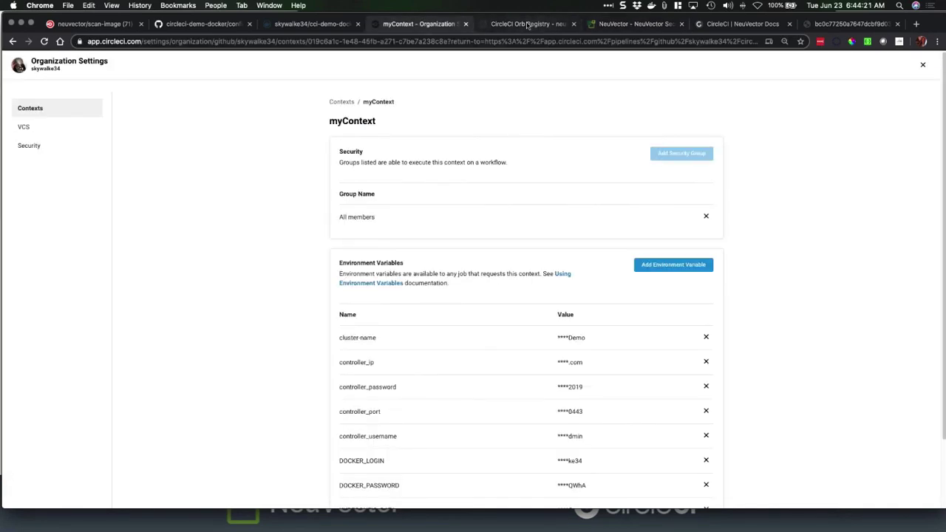
click(530, 24)
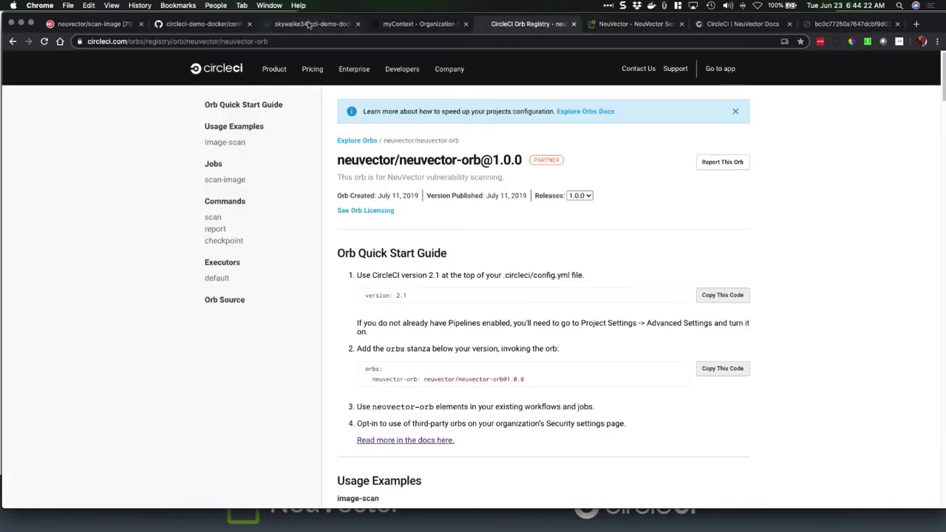
key(ctrl+Up)
click(365, 256)
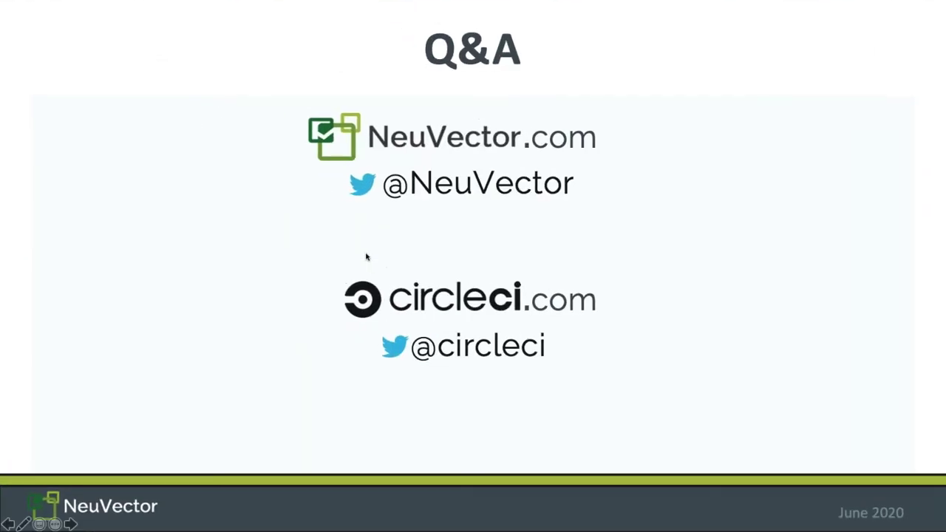